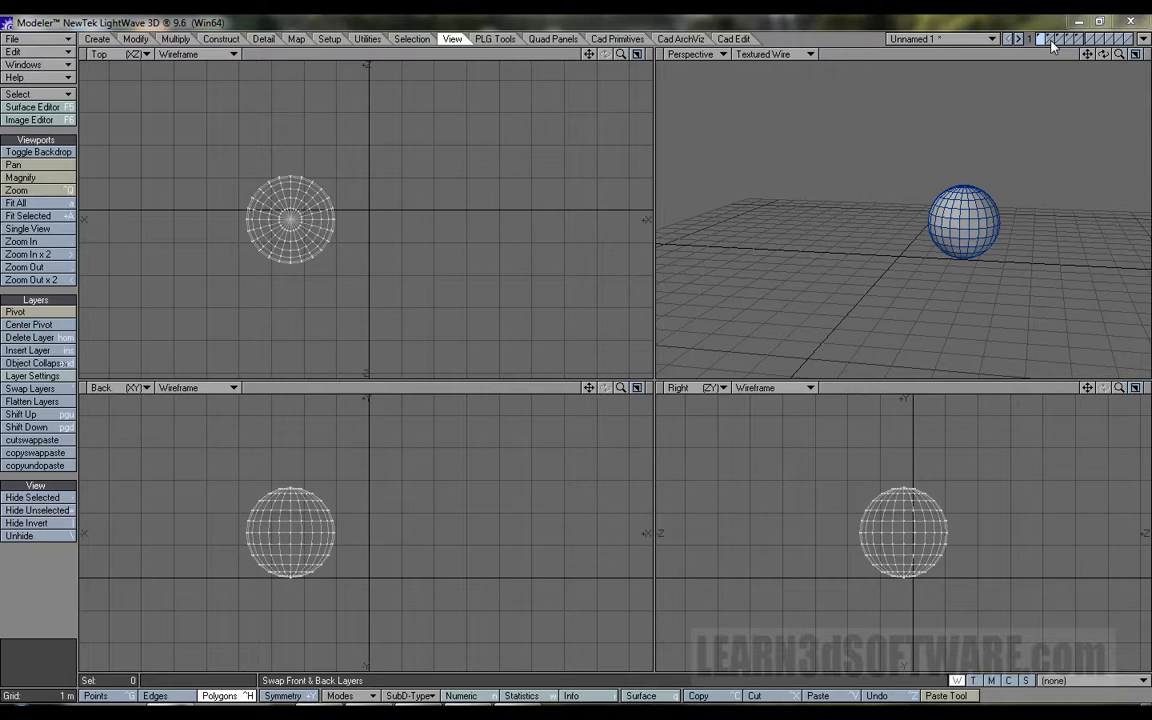
Show the diamond layer in the sphere's background, remove it, and view the diamond, cone, cube and gear layers one at a time
left_click(1052, 45)
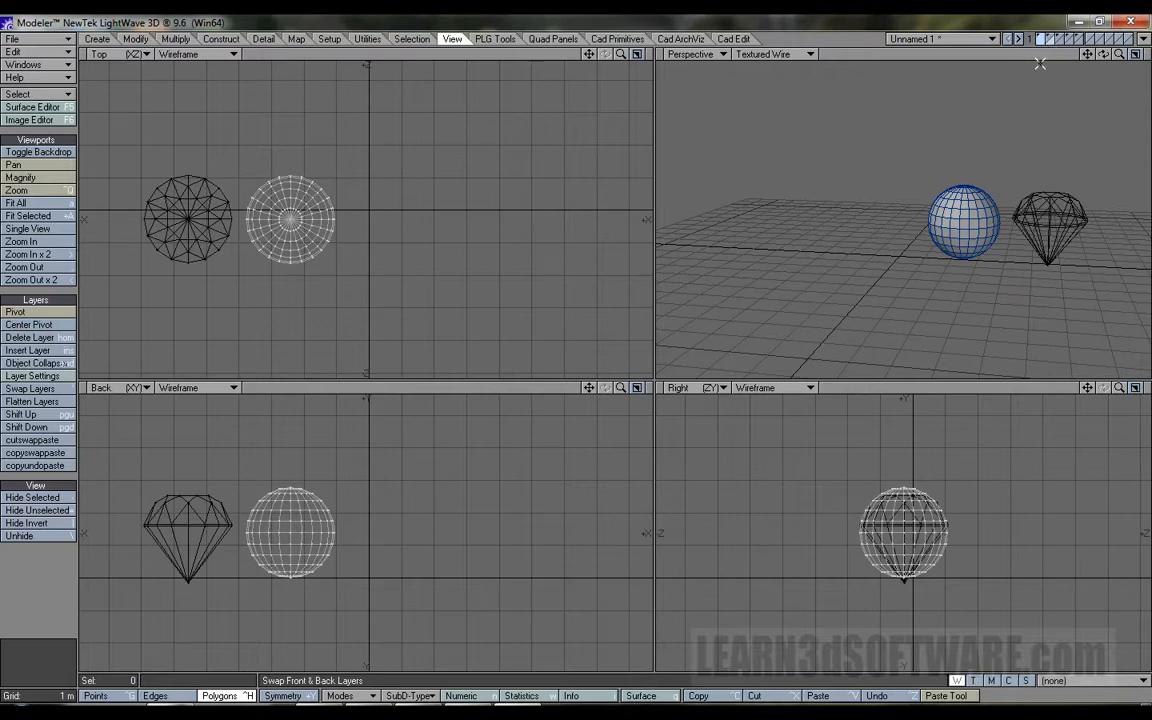
left_click(1051, 44)
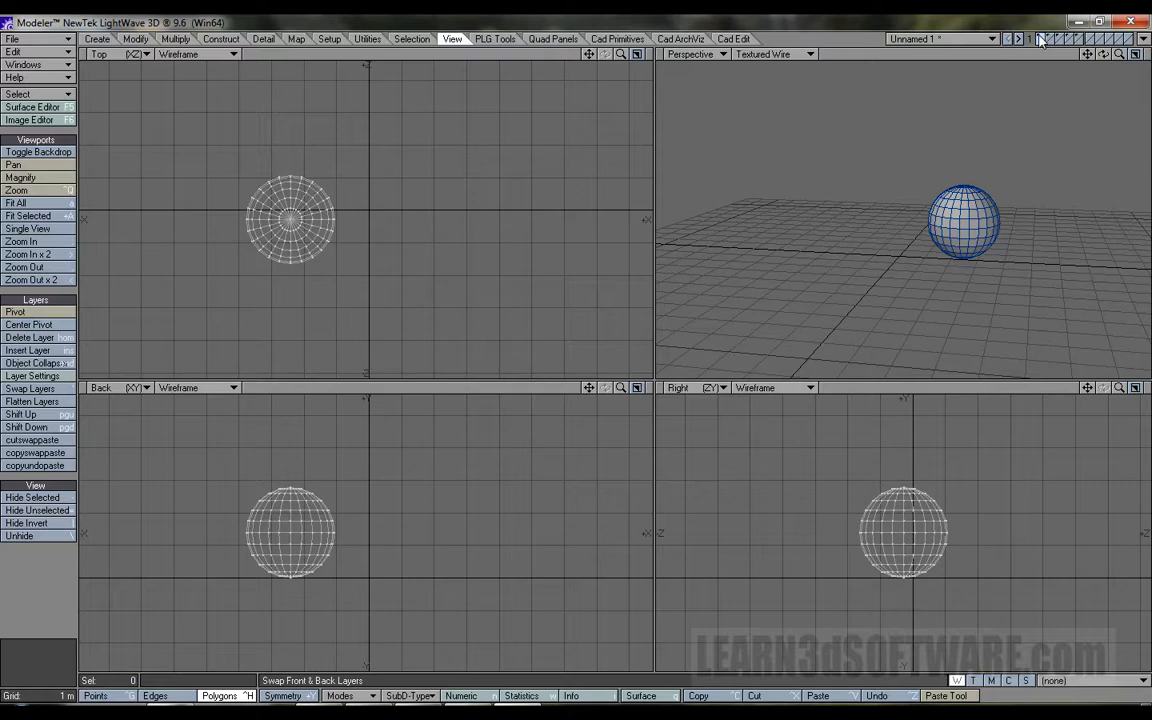
left_click(1049, 39)
left_click(1059, 39)
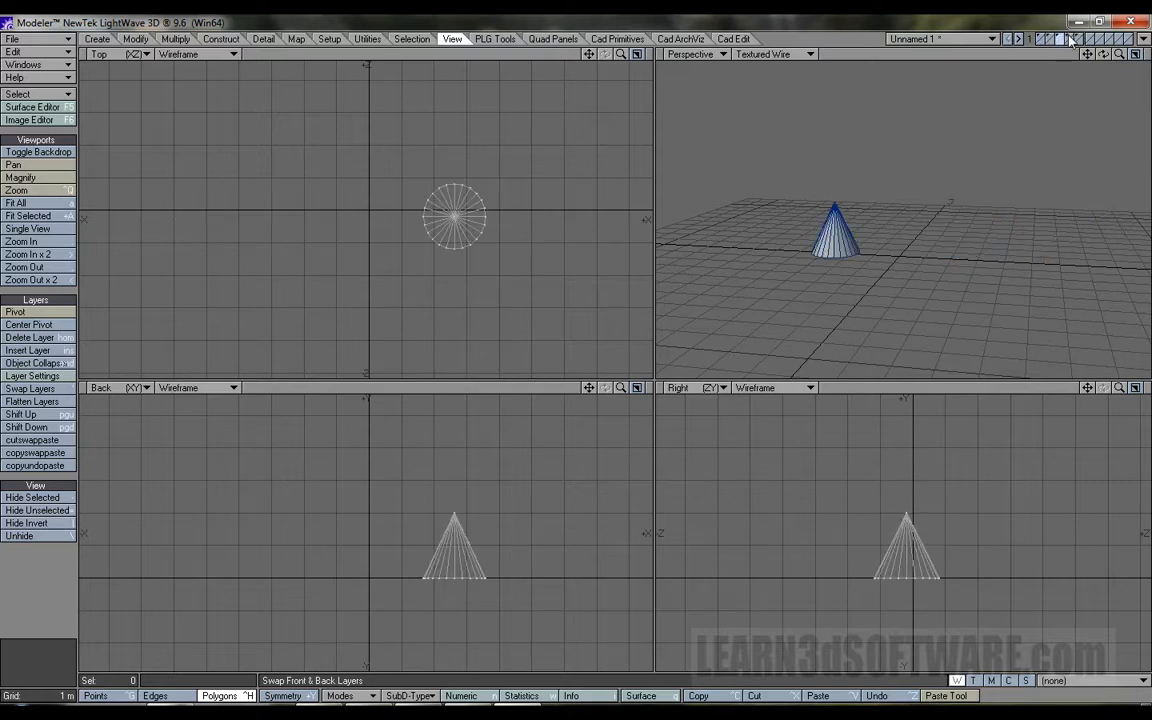
left_click(1069, 39)
left_click(1078, 39)
Try to move a lasso selection of the gear's upper teeth in the Back view, undo the move and deselect the polygons
mouse_move(571, 507)
right_mouse_down()
mouse_move(496, 488)
mouse_move(562, 481)
right_mouse_up()
key("t")
left_click_drag(508, 463, 435, 403)
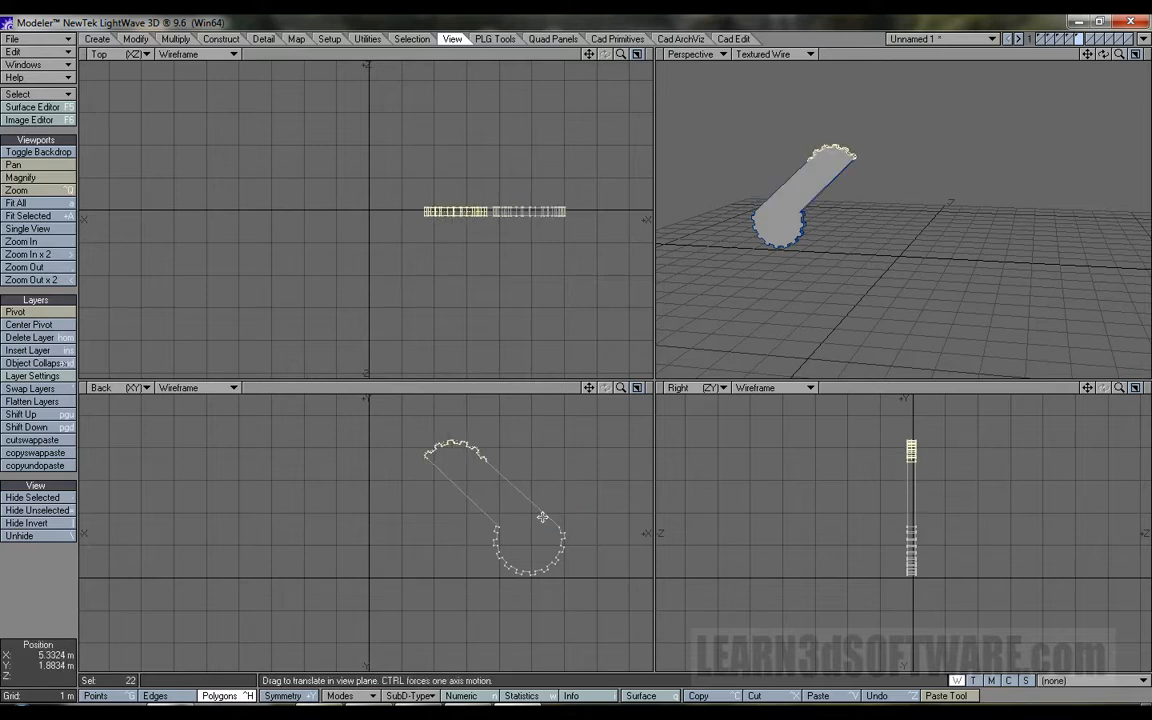
key("ctrl+z")
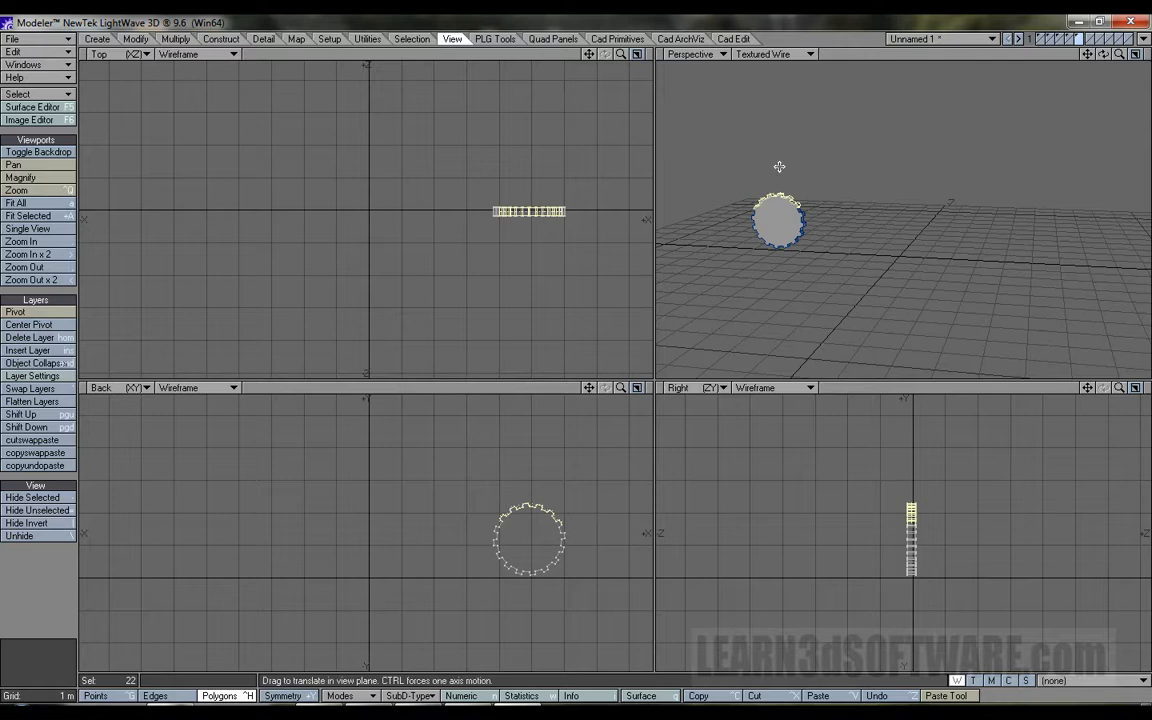
mouse_move(450, 446)
right_mouse_down()
mouse_move(419, 566)
mouse_move(425, 520)
right_mouse_up()
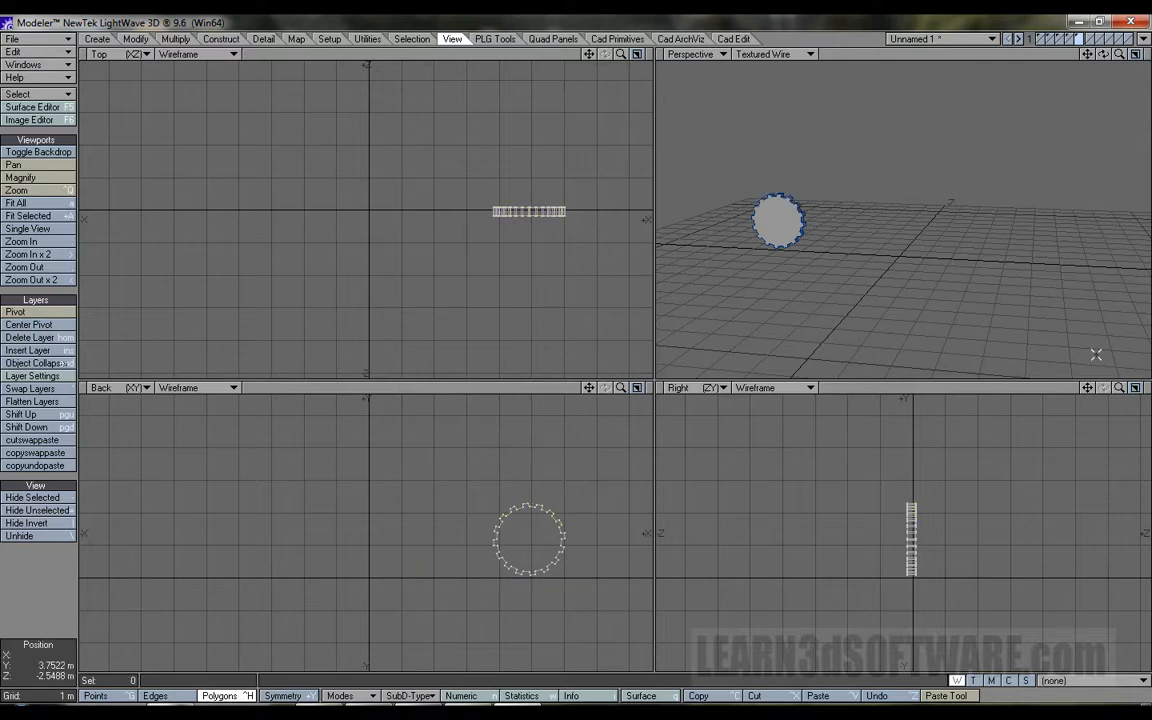
Show the cube and then the diamond as background to the gear, and try to lasso-select the background diamond in the Top view
left_click(1069, 44)
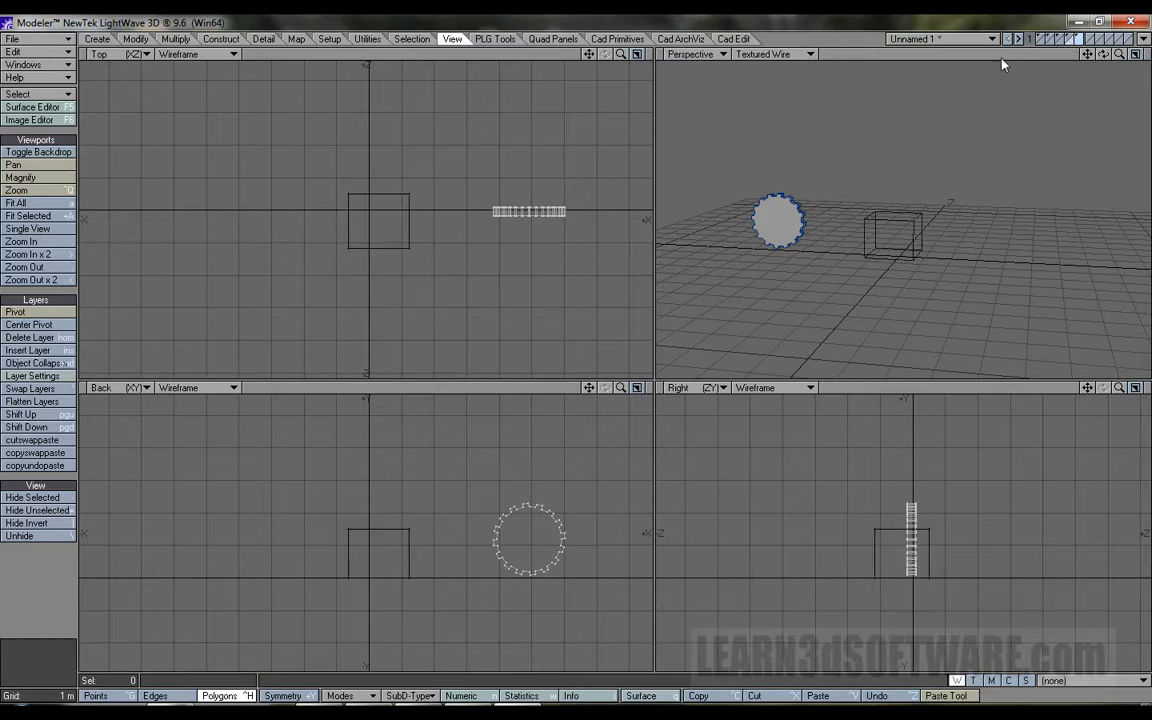
left_click(1047, 44)
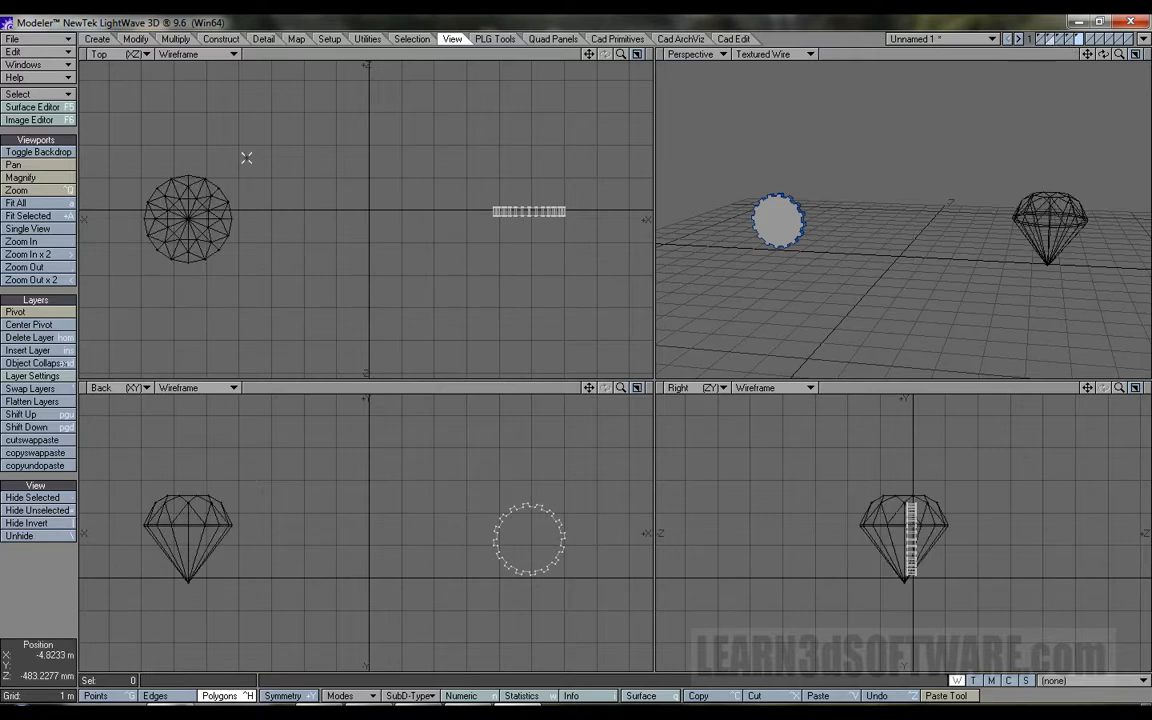
mouse_move(198, 137)
right_mouse_down()
mouse_move(244, 258)
mouse_move(180, 141)
right_mouse_up()
mouse_move(253, 124)
right_mouse_down()
mouse_move(218, 276)
mouse_move(195, 141)
mouse_move(148, 270)
mouse_move(150, 95)
right_mouse_up()
mouse_move(133, 170)
right_mouse_down()
mouse_move(213, 296)
mouse_move(149, 129)
mouse_move(134, 154)
mouse_move(215, 285)
mouse_move(150, 160)
mouse_move(266, 299)
mouse_move(170, 123)
right_mouse_up()
mouse_move(166, 150)
right_mouse_down()
mouse_move(205, 265)
mouse_move(180, 116)
right_mouse_up()
mouse_move(168, 142)
right_mouse_down()
mouse_move(162, 255)
mouse_move(178, 125)
right_mouse_up()
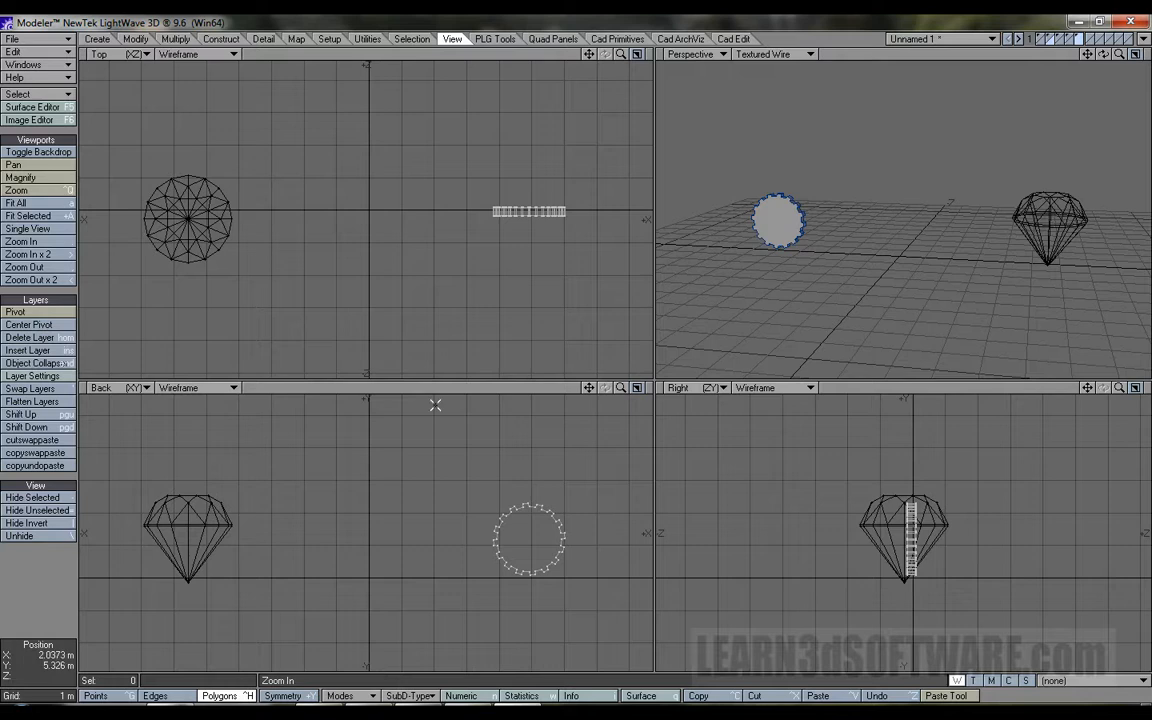
Make the diamond the foreground layer with the sphere as background, fit both in view, and move the diamond slightly closer to the sphere
left_click(1041, 40)
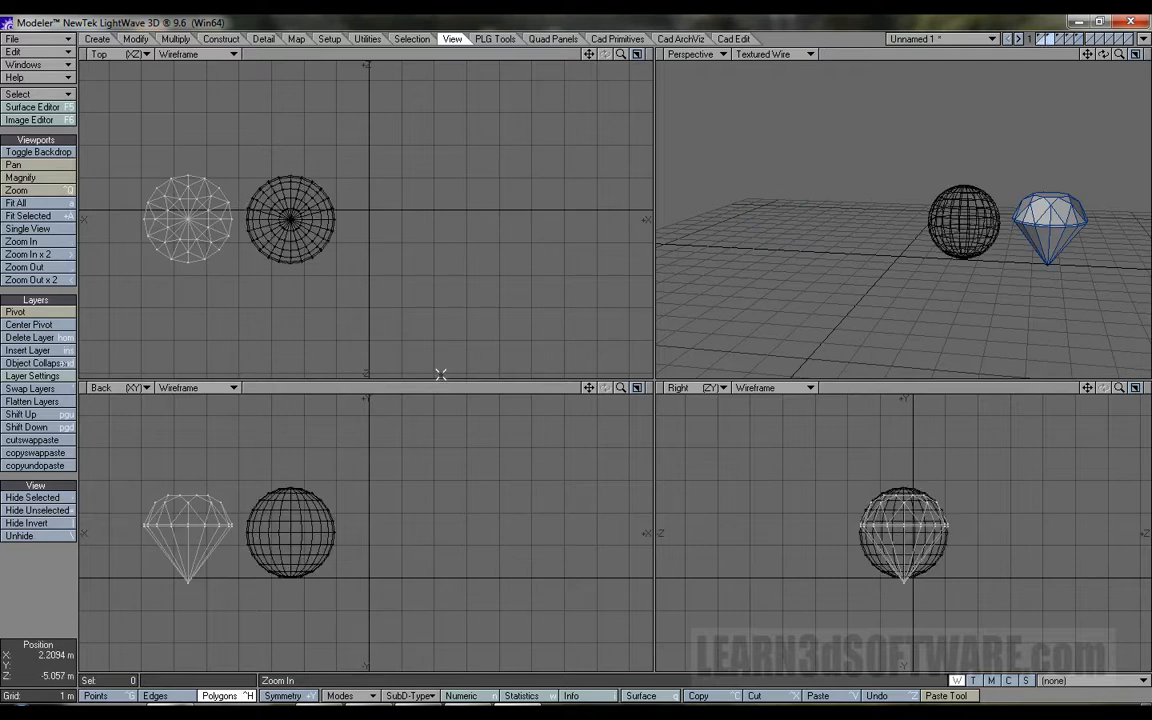
key("a")
left_click_drag(621, 58, 560, 52)
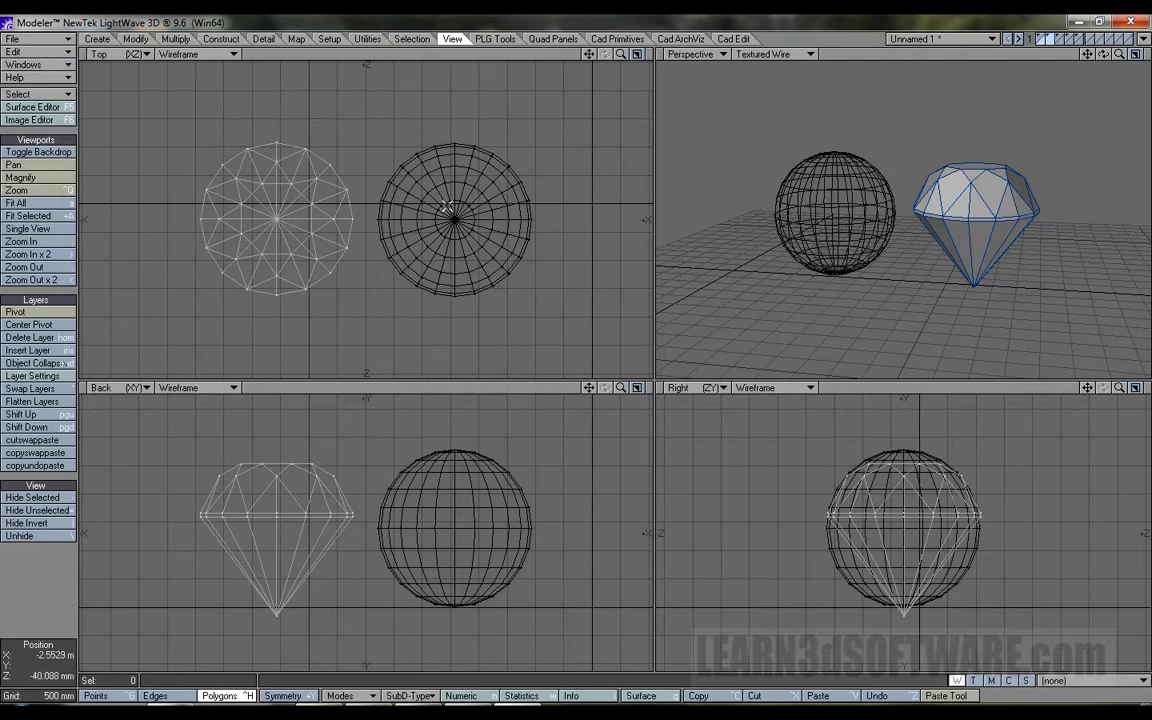
key("t")
mouse_move(313, 226)
left_mouse_down()
mouse_move(370, 239)
mouse_move(319, 210)
mouse_move(392, 243)
mouse_move(287, 220)
mouse_move(327, 220)
left_mouse_up()
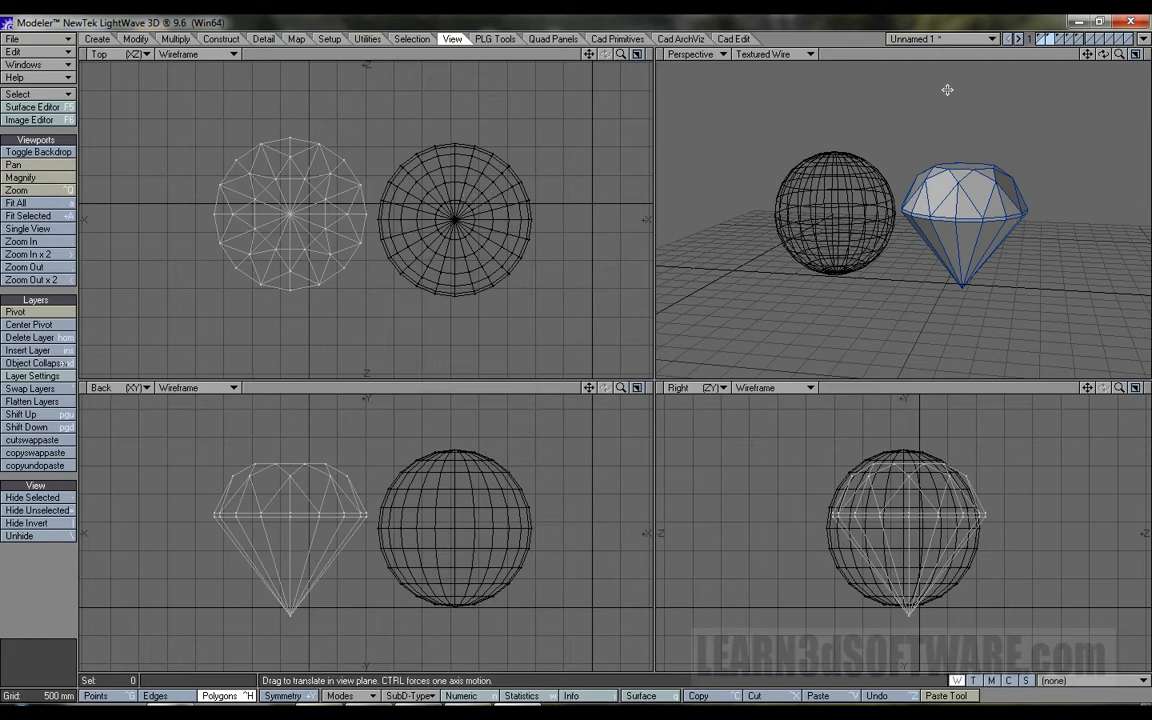
Switch manually between the sphere and diamond layers several times, ending with the sphere in the foreground and the diamond in the background
left_click(1042, 38)
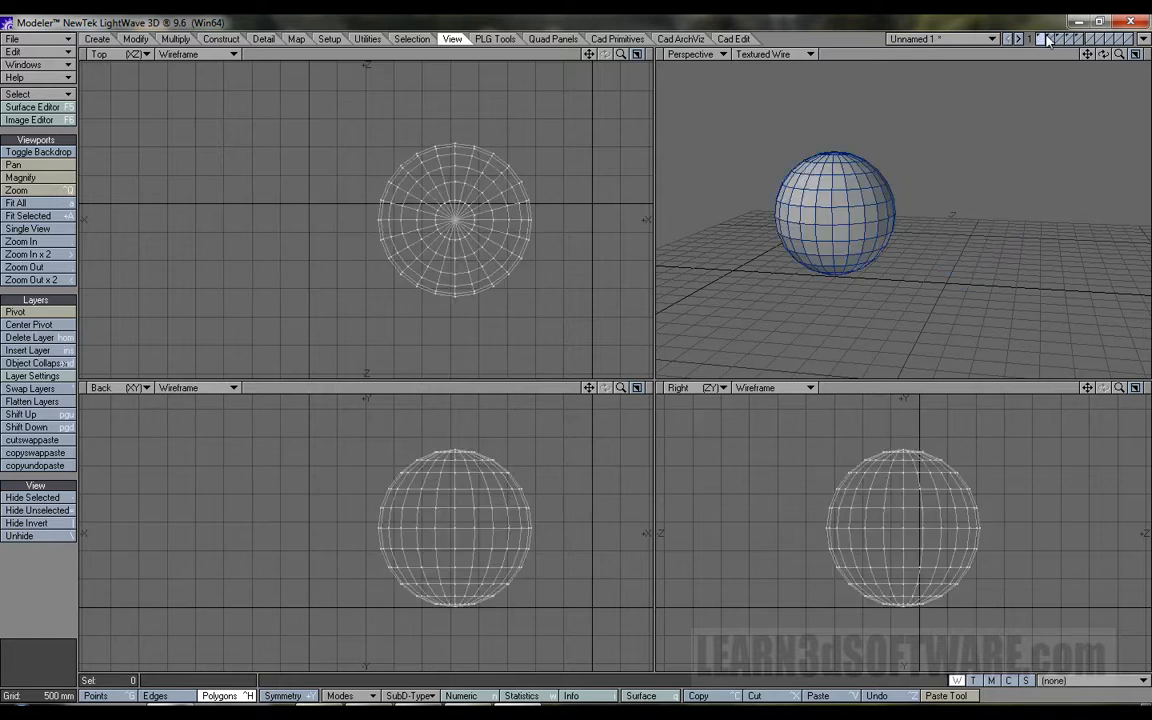
left_click(1050, 38)
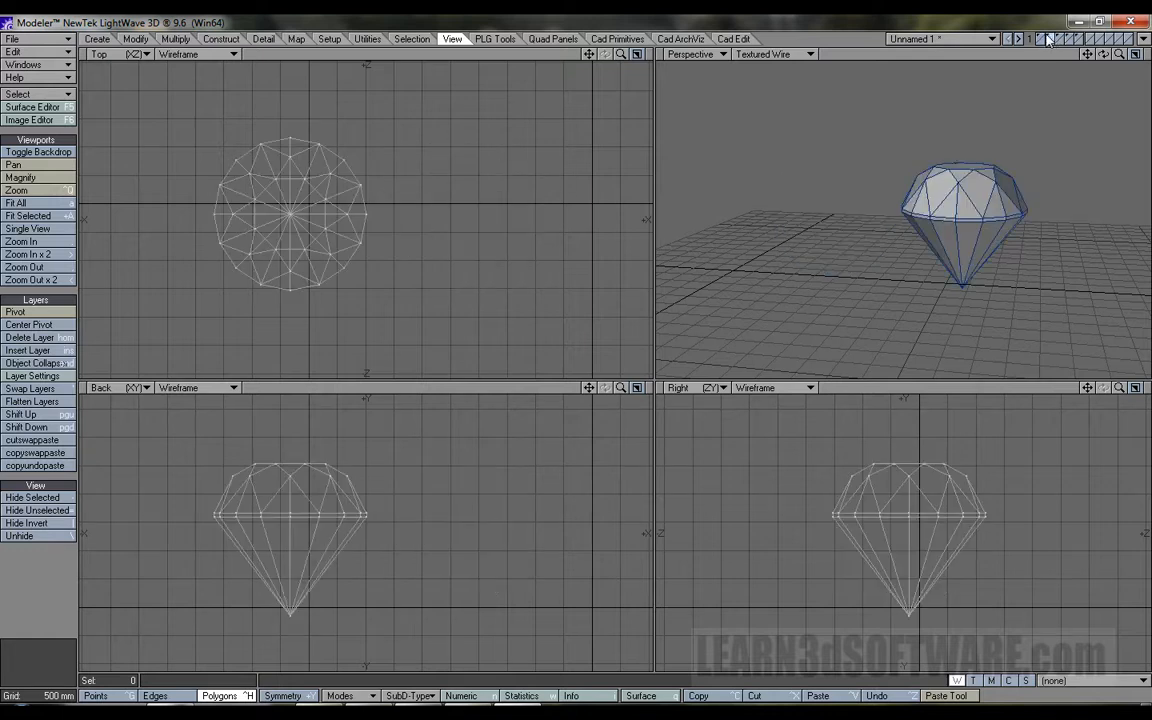
left_click(1042, 38)
left_click(1050, 38)
left_click(1043, 41)
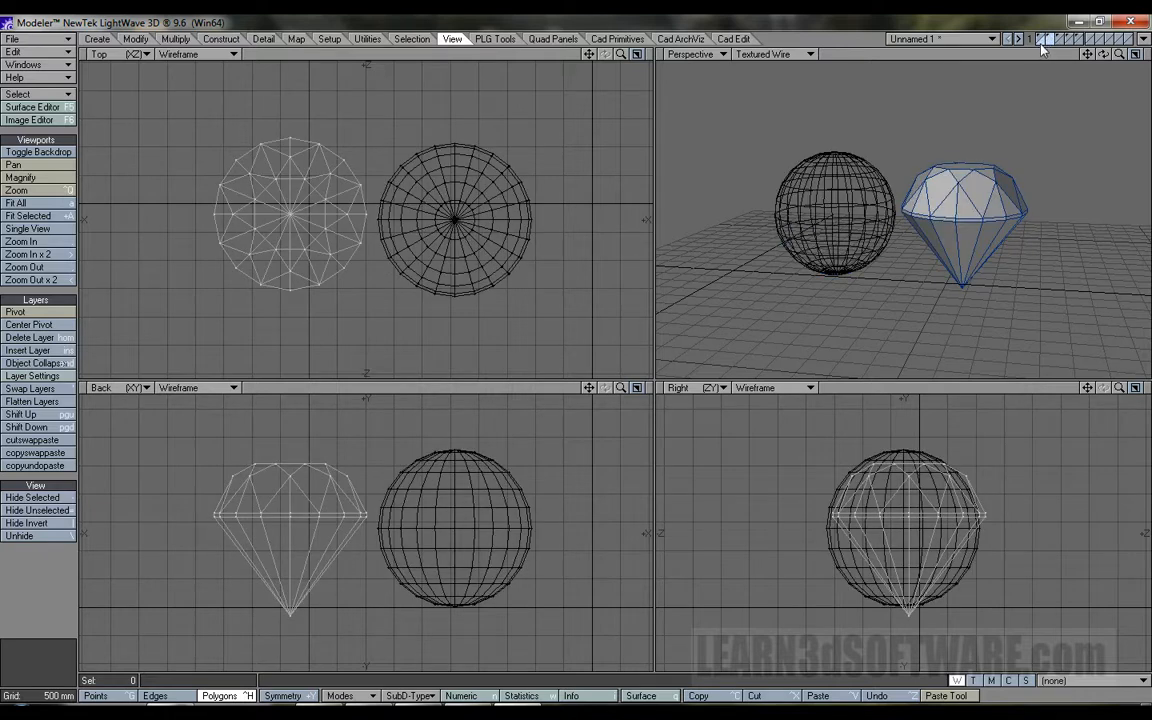
left_click(1043, 42)
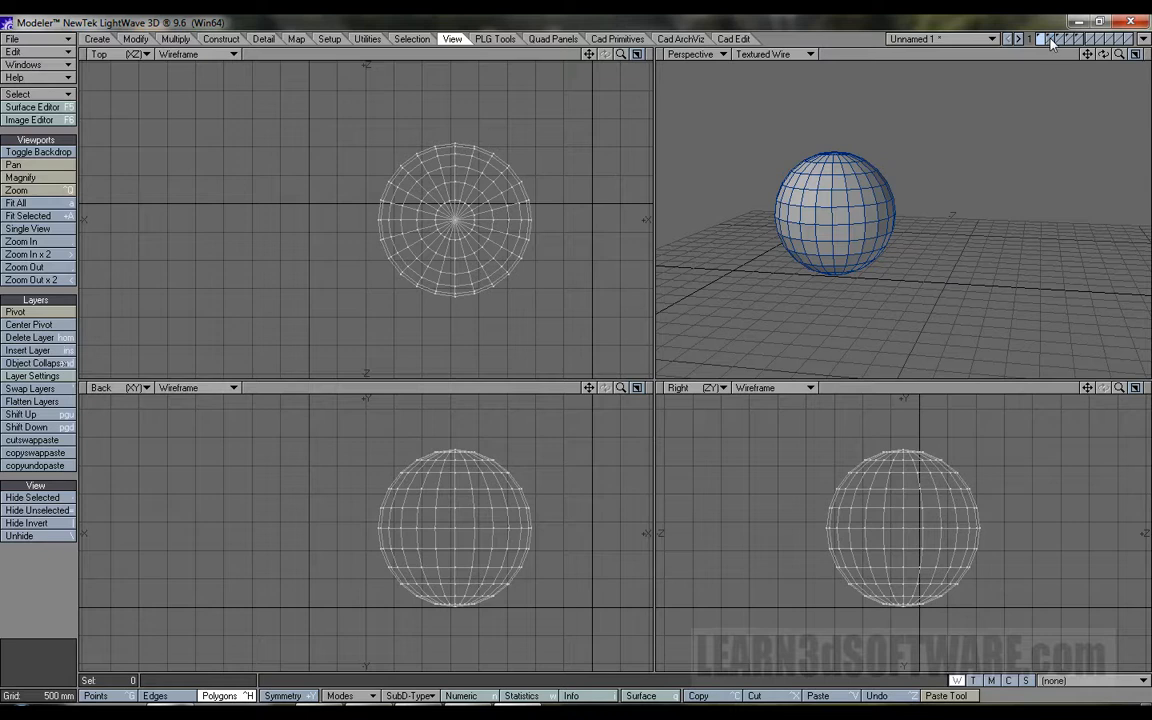
left_click(1050, 42)
left_click(1040, 40)
left_click(1052, 40)
left_click(1043, 40)
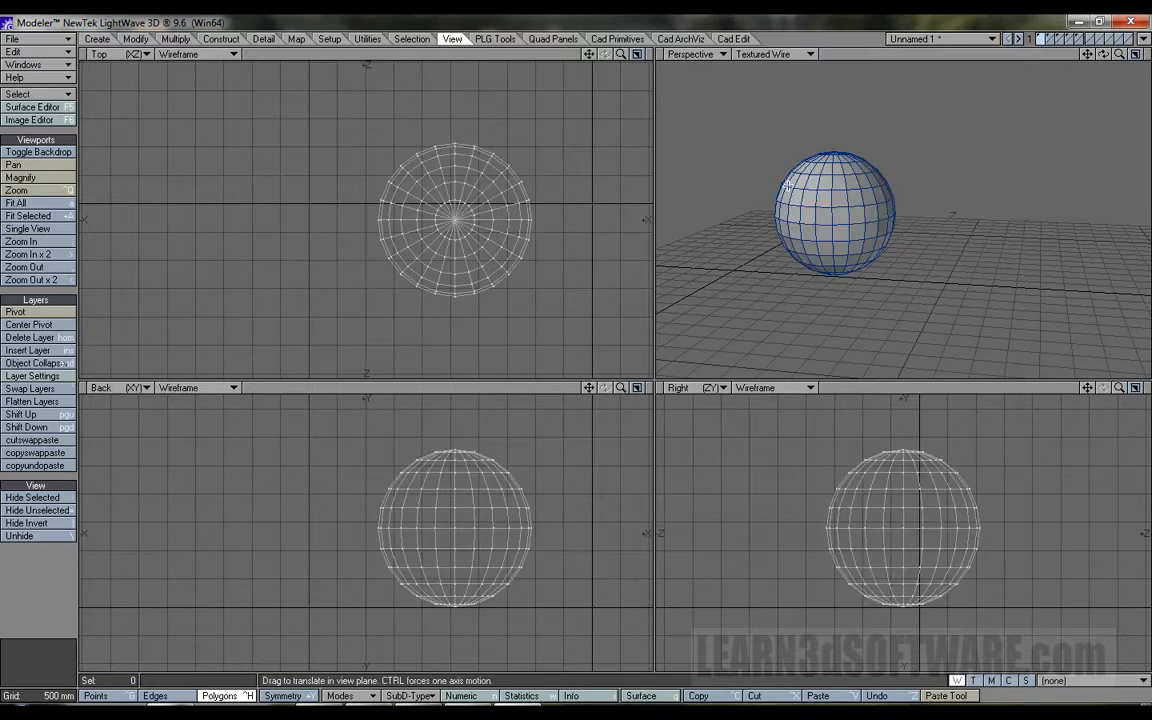
left_click(1051, 44)
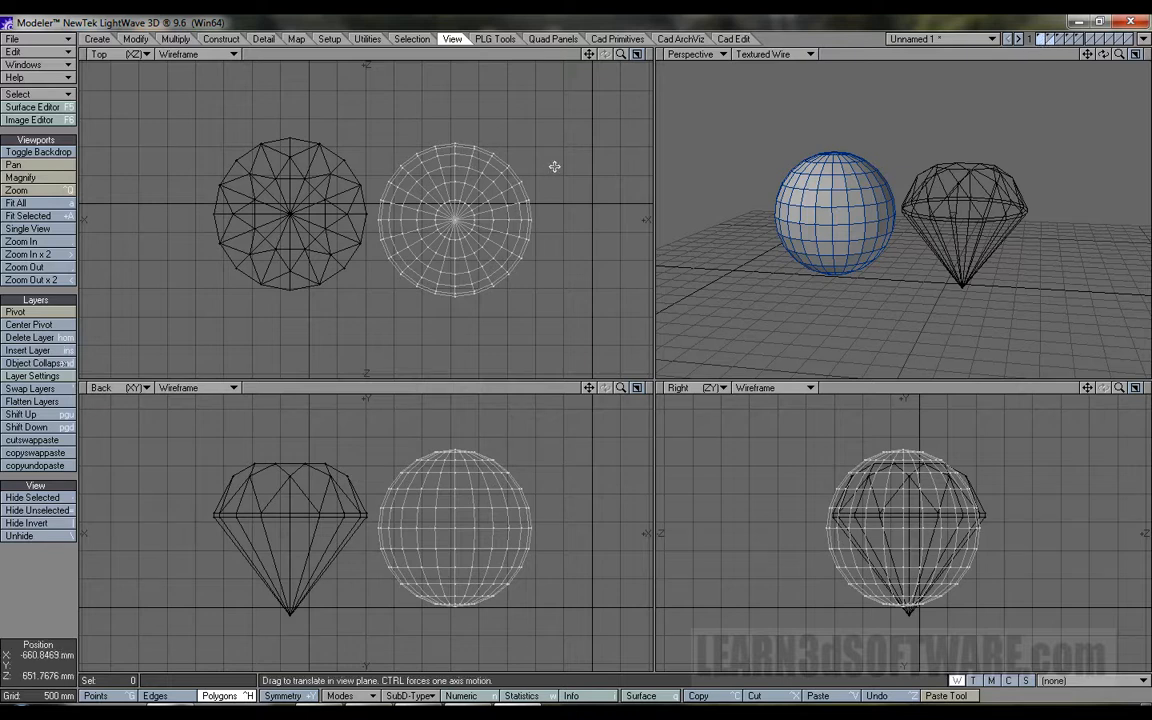
Make the diamond the foreground layer against the background sphere, try to move the diamond toward the sphere, and undo the move
left_click(1050, 40)
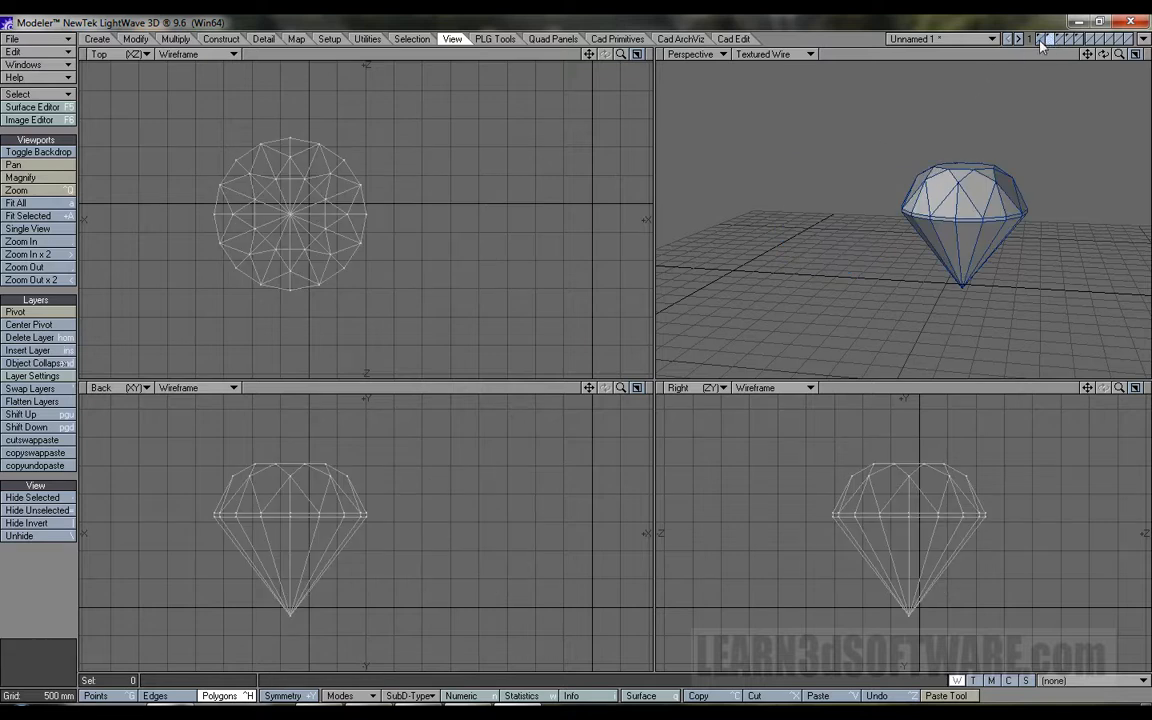
left_click(1040, 44)
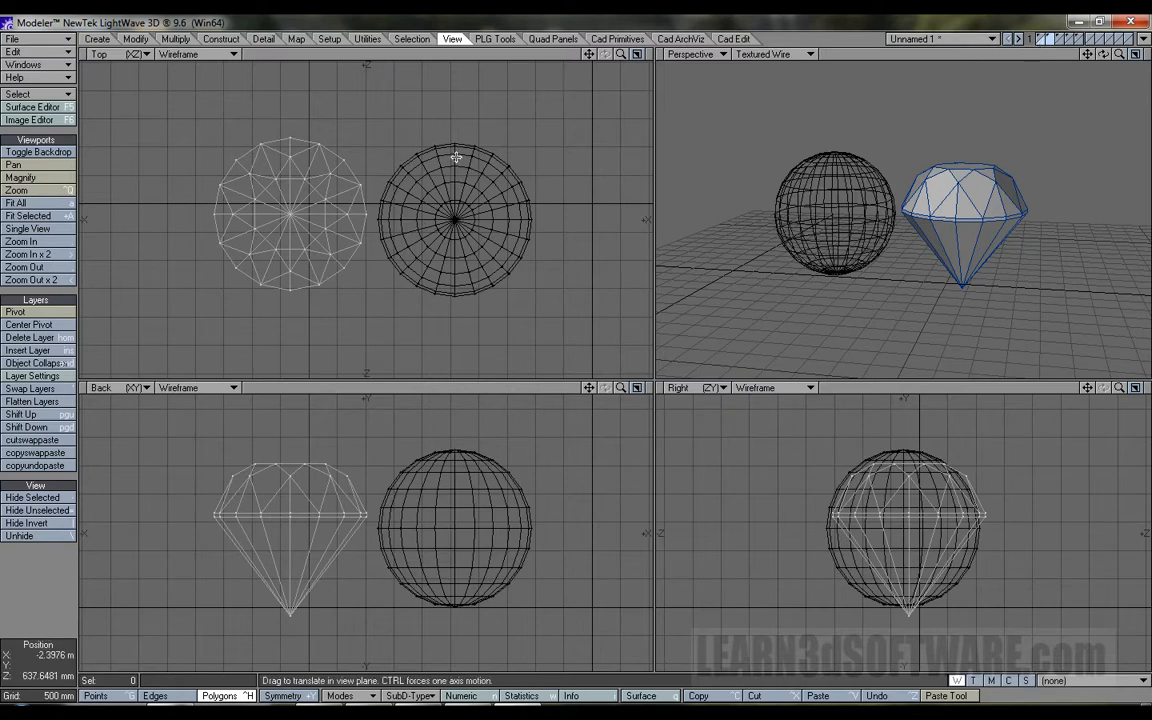
left_click_drag(285, 177, 385, 180)
key("u")
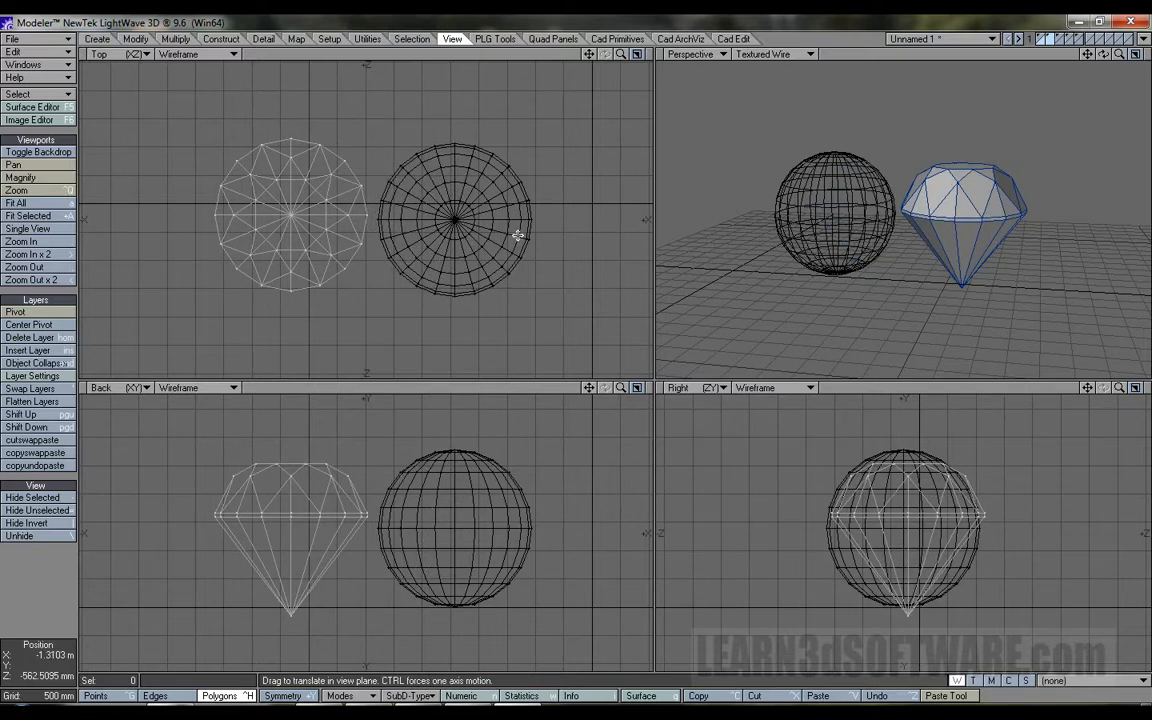
Set the sphere as foreground and the diamond as background, and use Swap Layers repeatedly to exchange them, finishing with the diamond in the foreground
left_click(1041, 38)
left_click(1054, 43)
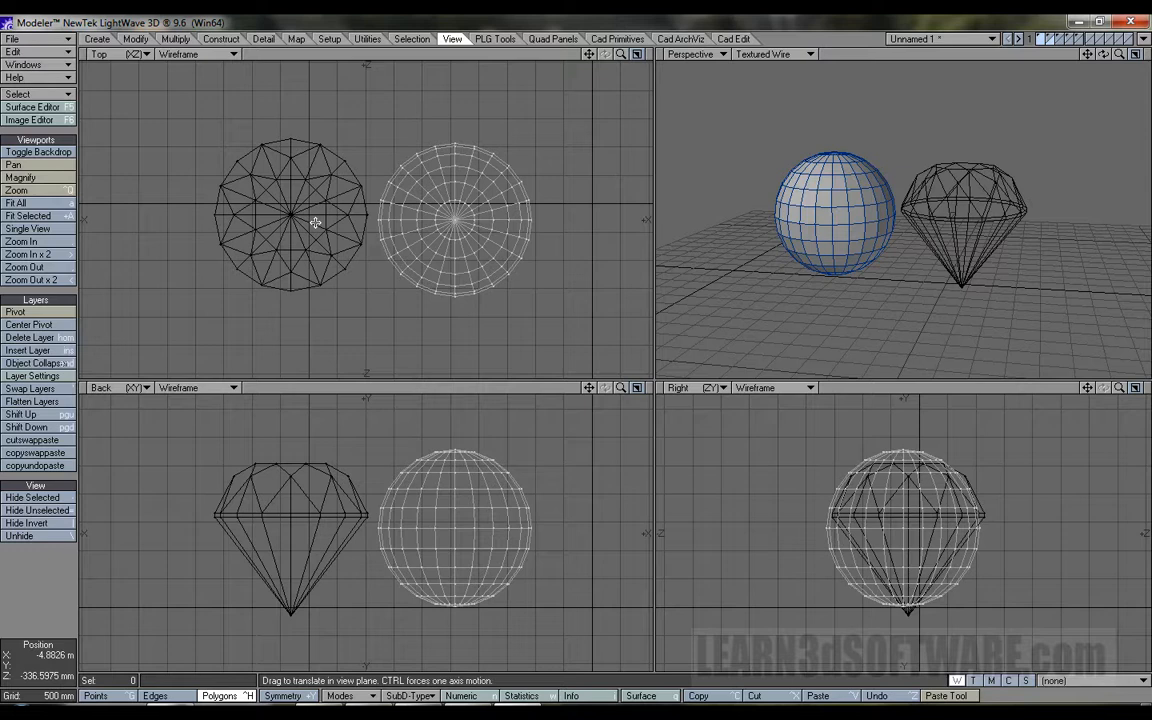
left_click(51, 393)
left_click(51, 393)
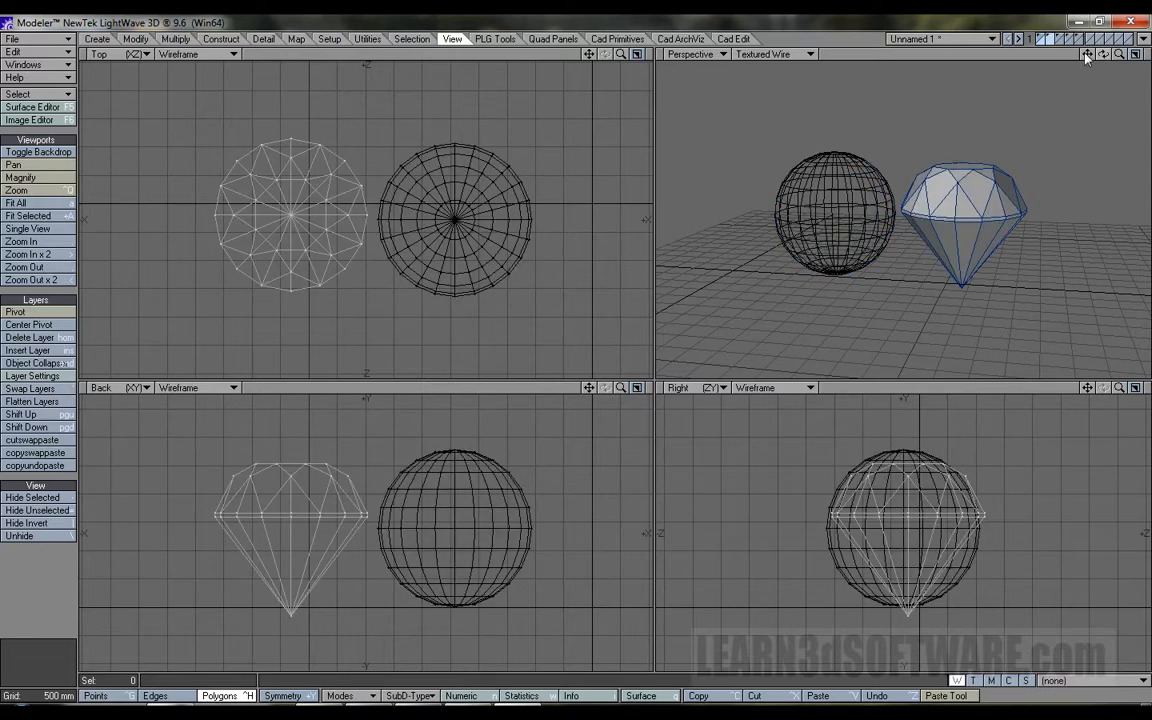
left_click(52, 388)
left_click(52, 388)
left_click(52, 390)
left_click(52, 390)
left_click(52, 390)
left_click(52, 390)
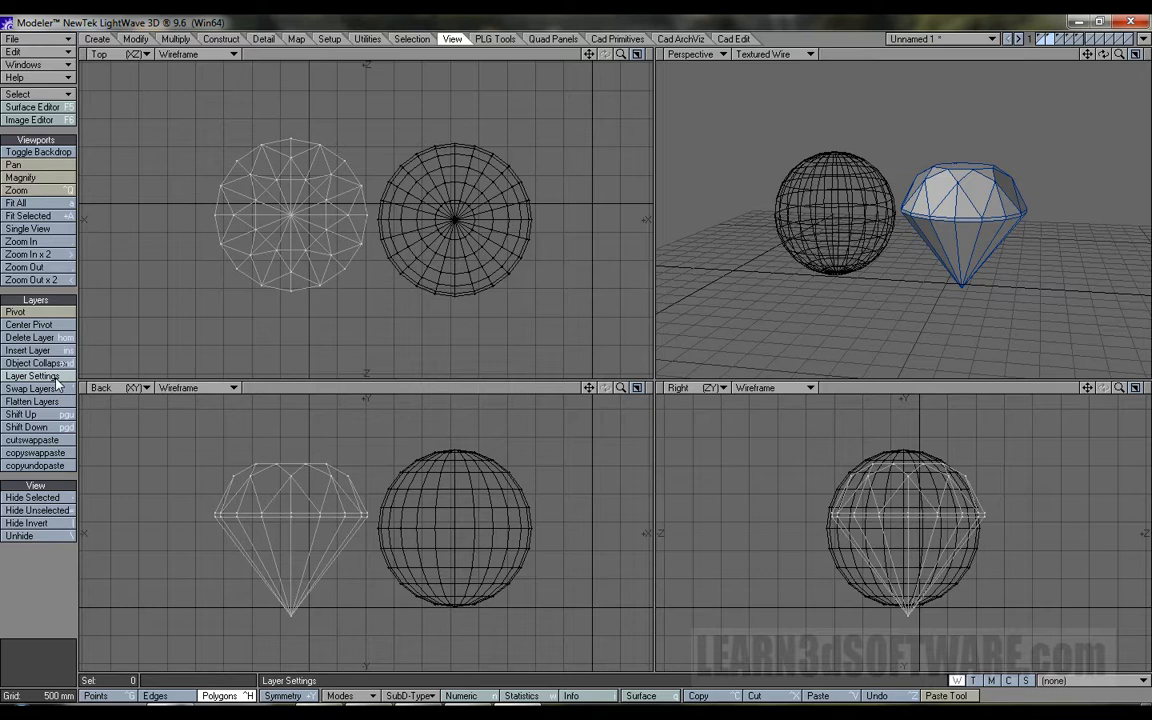
Keep swapping the sphere and diamond layers back and forth quickly, stopping with the diamond in front and the sphere behind
key("apostrophe")
key("apostrophe")
key("apostrophe")
key("apostrophe")
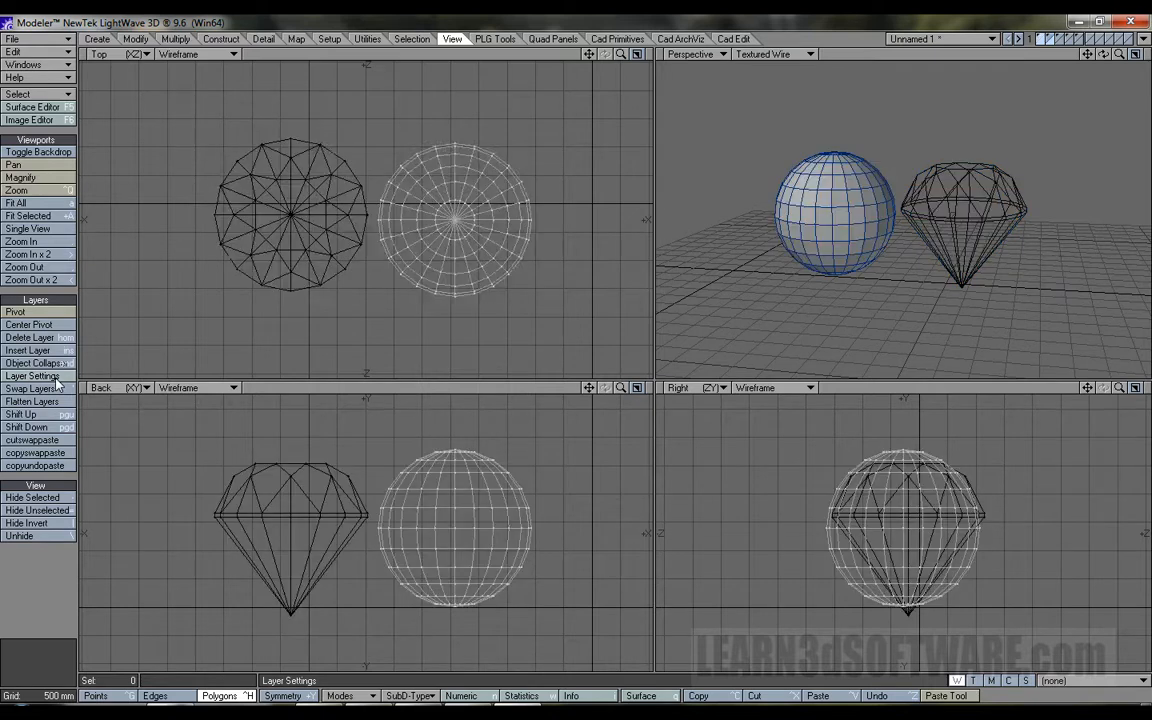
key("apostrophe")
key("apostrophe")
key("apostrophe")
key("apostrophe")
key("apostrophe")
key("apostrophe")
key("apostrophe")
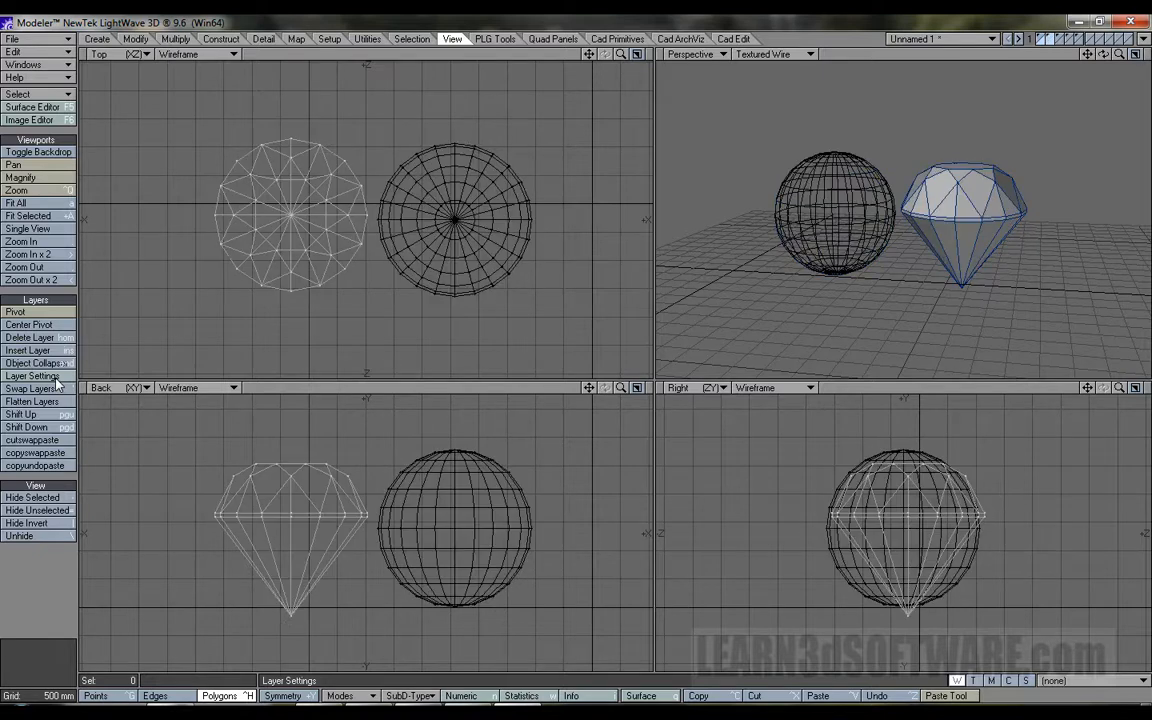
key("apostrophe")
key("apostrophe")
key("apostrophe")
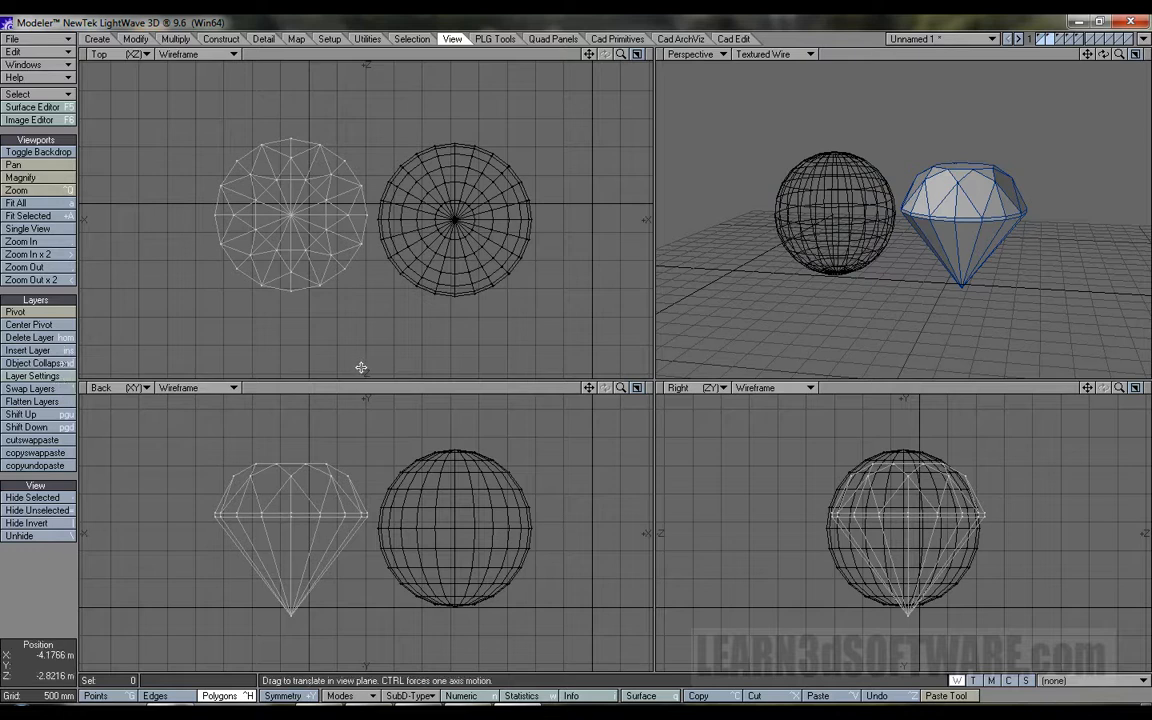
Add the sphere layer to the foreground, set the cone, cube and gear layers as background, and fit all five objects in view
left_click(1042, 39, "shift")
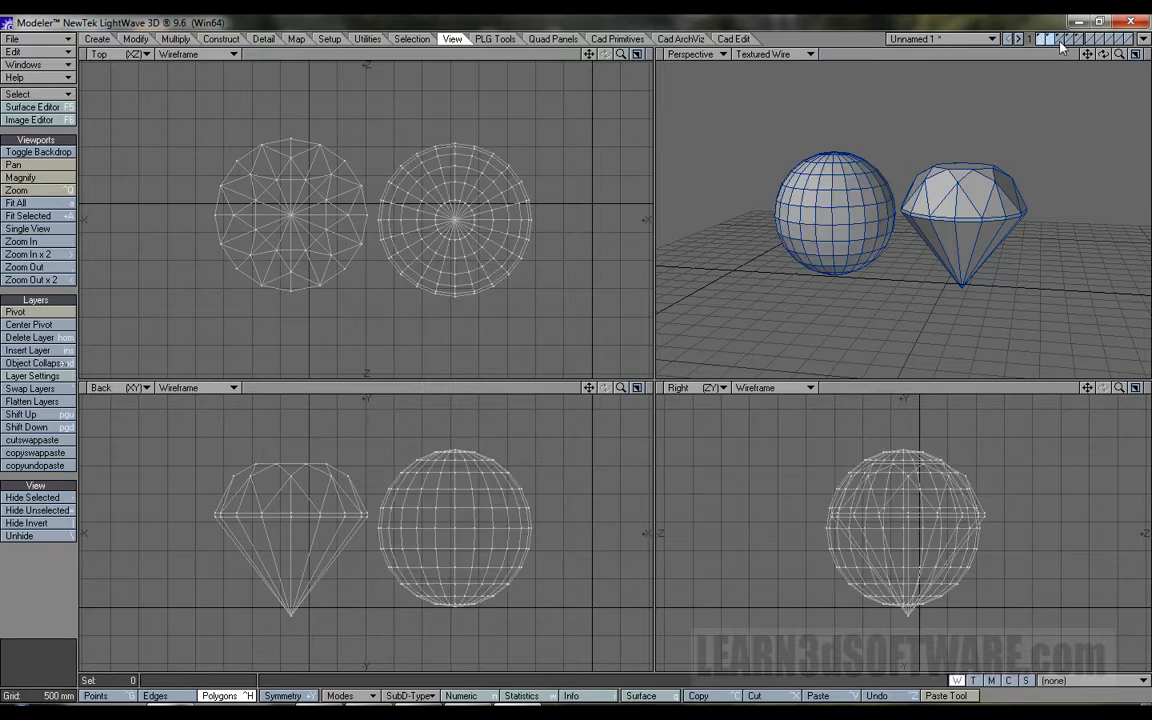
left_click(1062, 44)
left_click(1070, 44, "shift")
left_click(1079, 43, "shift")
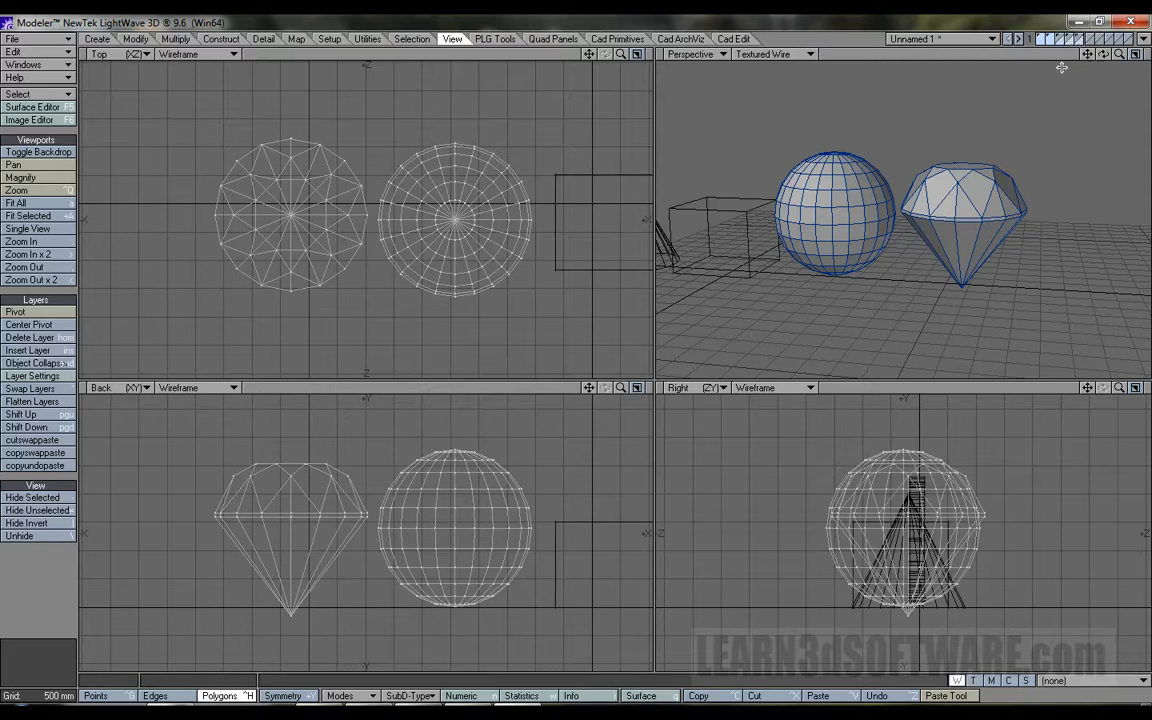
key("a")
left_click_drag(1119, 54, 1145, 54)
key("t")
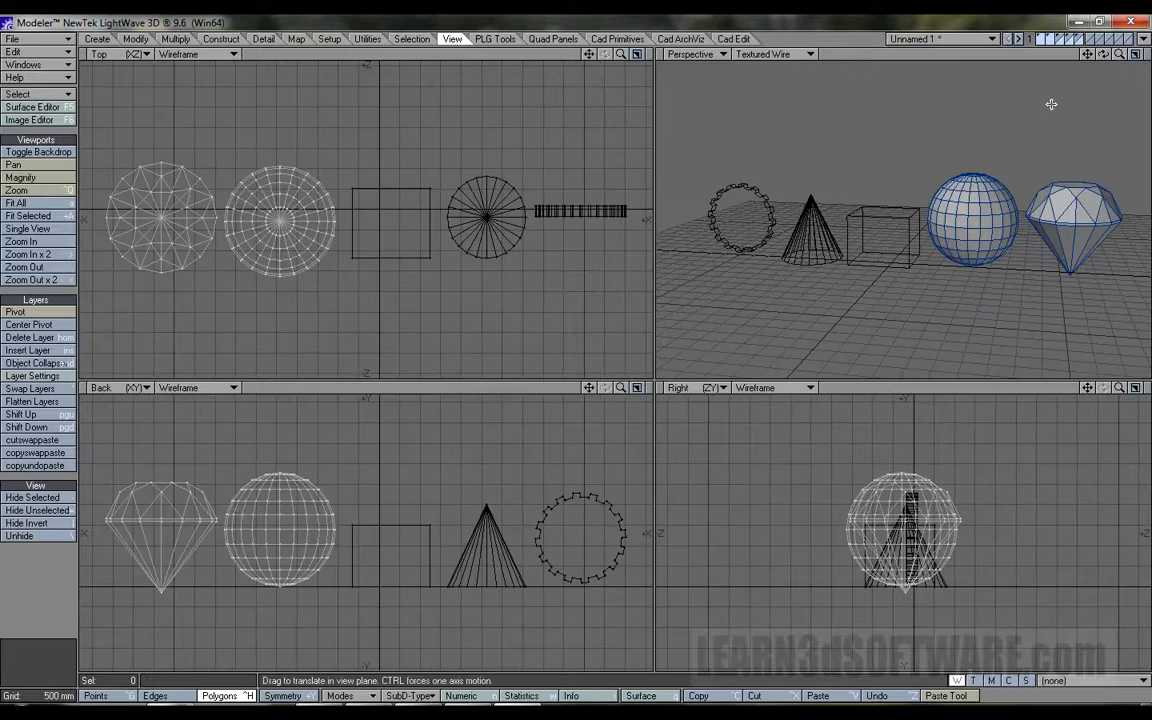
Swap the sphere and diamond layers with the cone, cube and gear layers repeatedly, ending with the sphere and diamond in the foreground
left_click(32, 389)
left_click(32, 389)
left_click(49, 391)
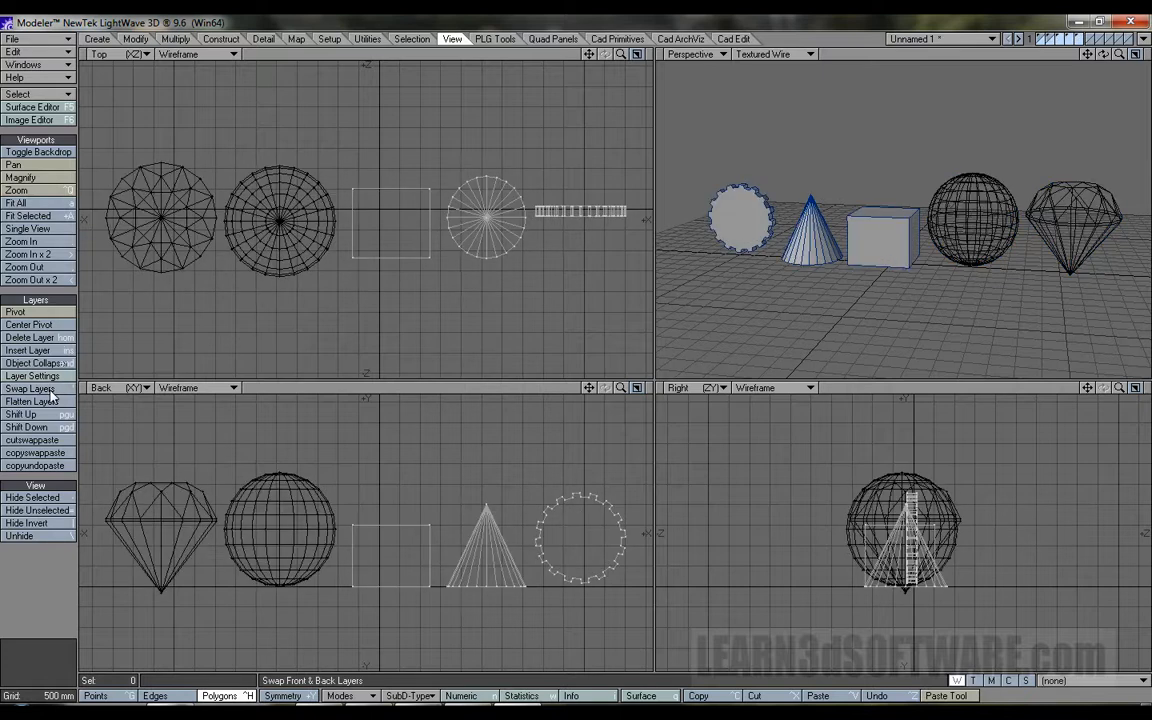
left_click(49, 391)
left_click(49, 391)
left_click(49, 391)
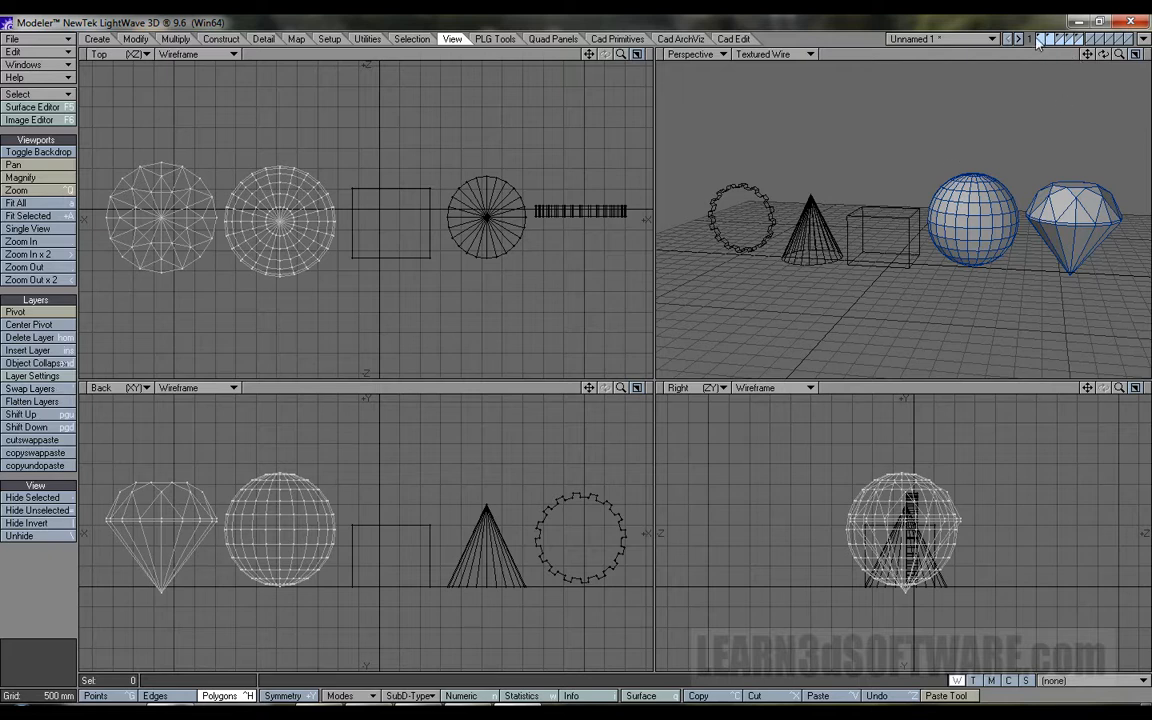
View the objects from the opposite side in the Perspective view and set its shading to Texture
key("t")
left_click_drag(1103, 54, 786, 64)
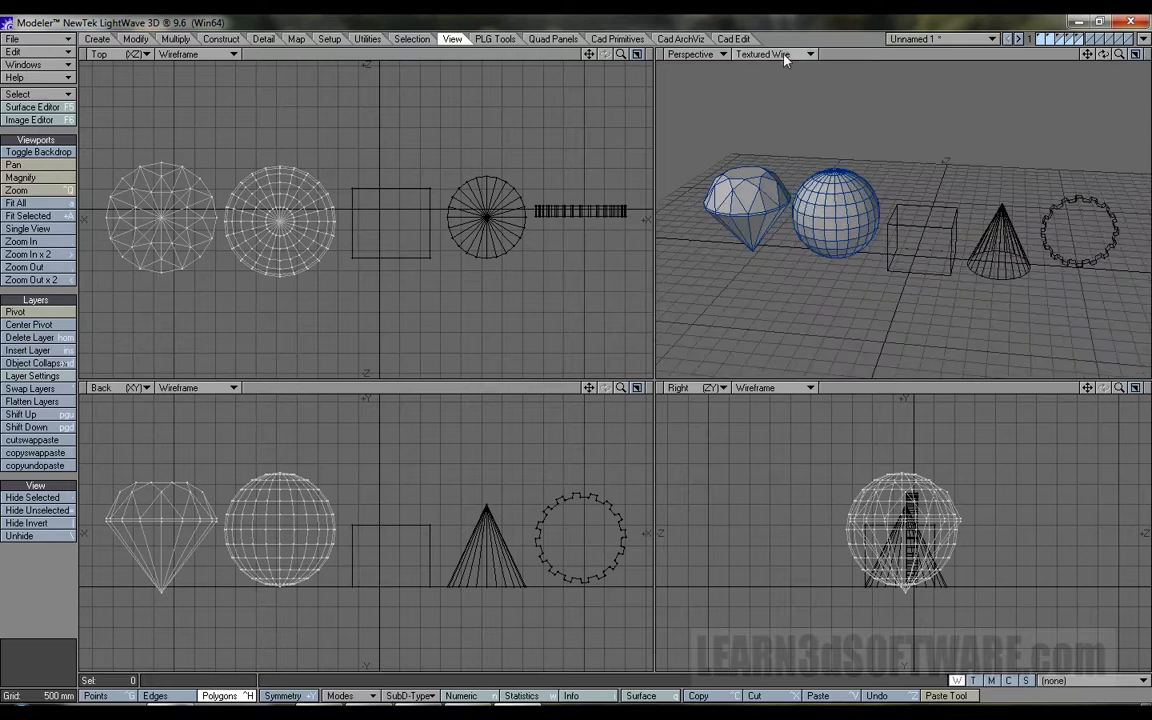
left_click(770, 54)
left_click(772, 44)
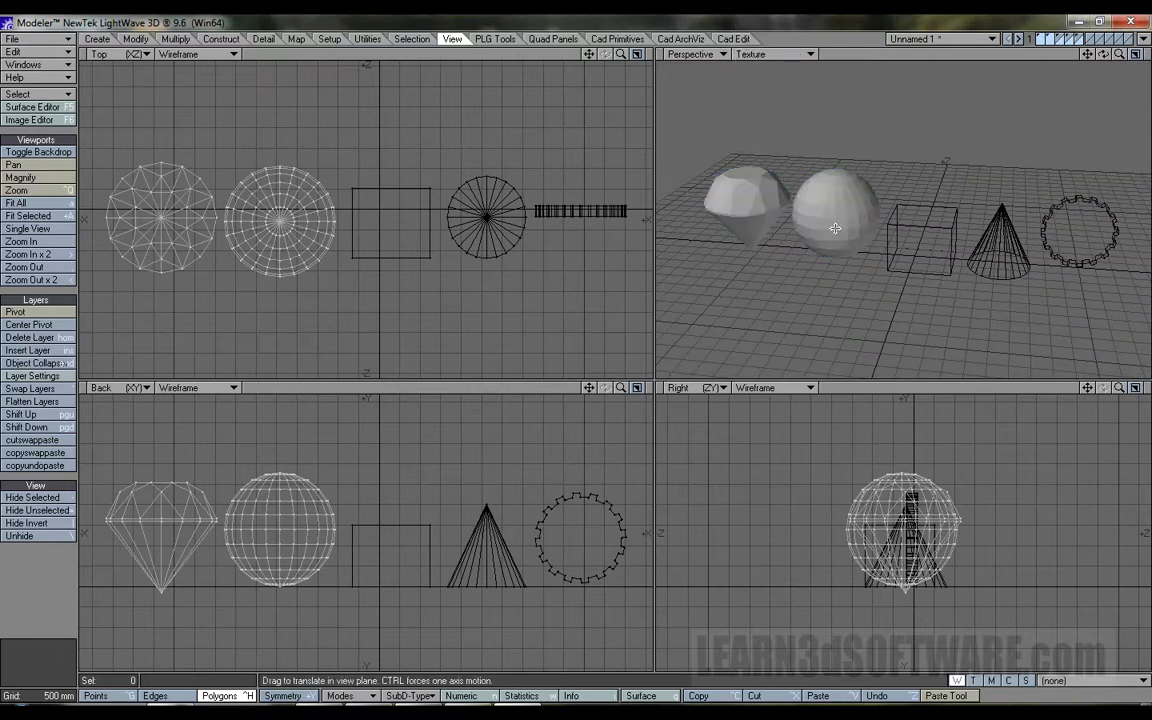
mouse_move(1119, 54)
left_mouse_down()
mouse_move(1146, 54)
mouse_move(1133, 64)
left_mouse_up()
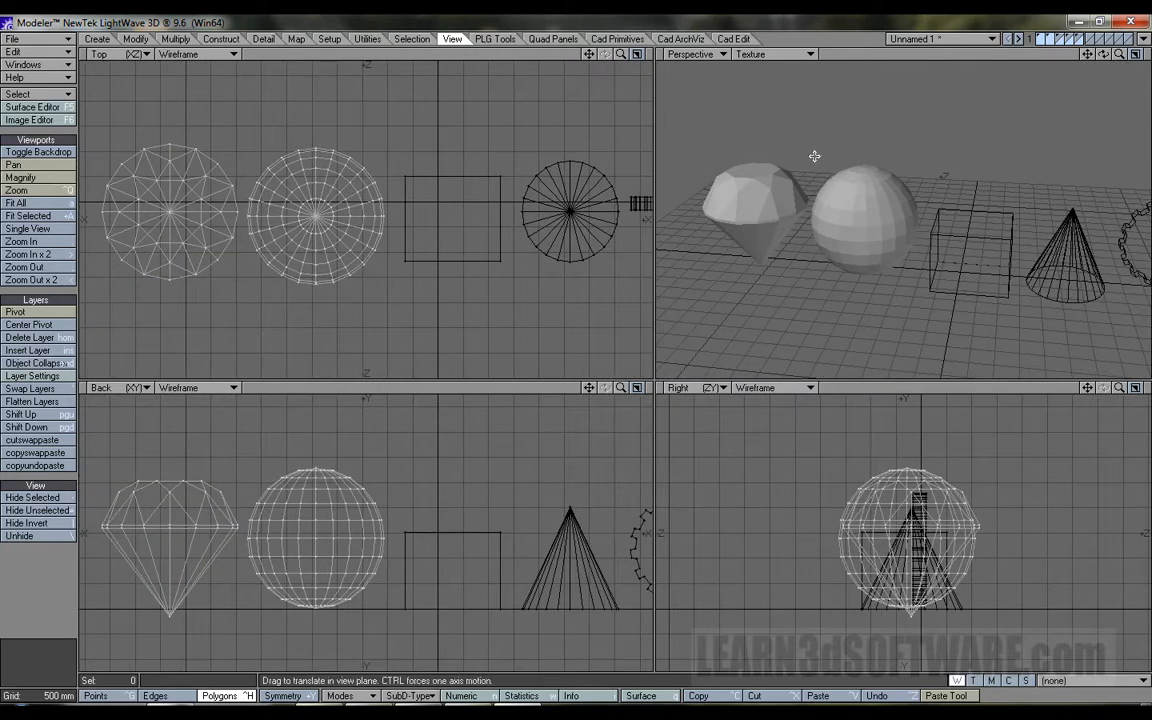
Swap the foreground and background layer groups several times in the textured view, returning the sphere and diamond to the foreground
key("'")
key("apostrophe")
key("apostrophe")
key("apostrophe")
left_click_drag(1119, 55, 1079, 55)
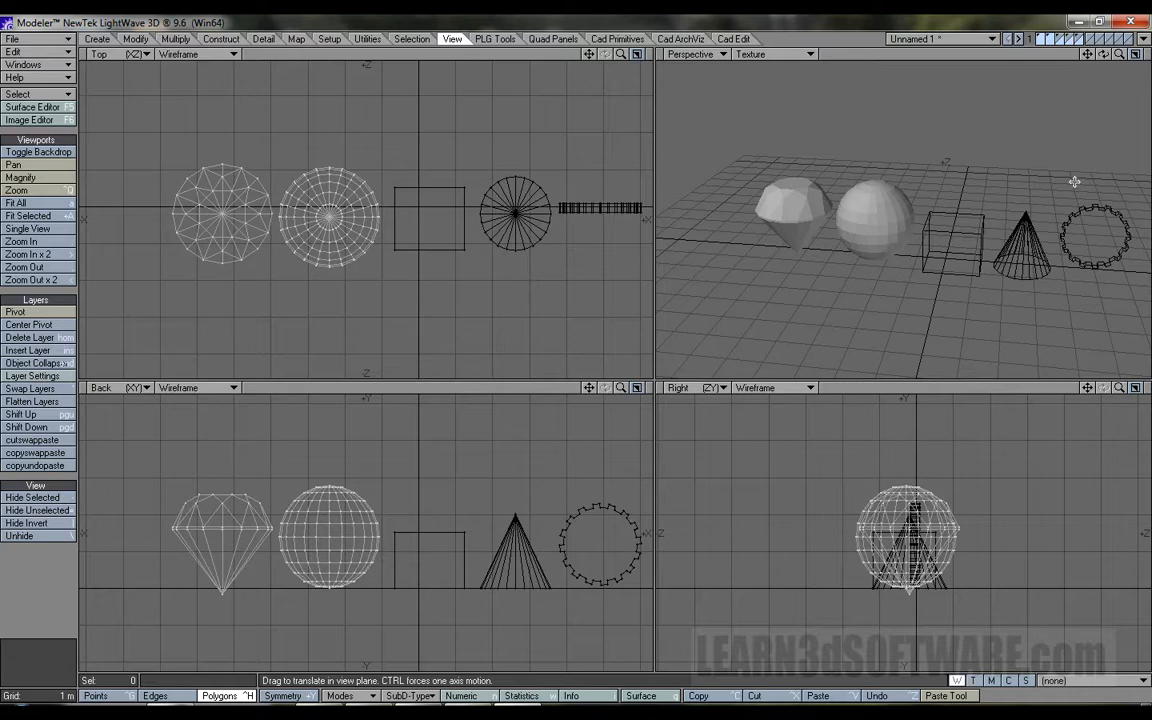
Set the sphere, cone and gear layers as foreground and the diamond and cube layers as background
left_click(1042, 39)
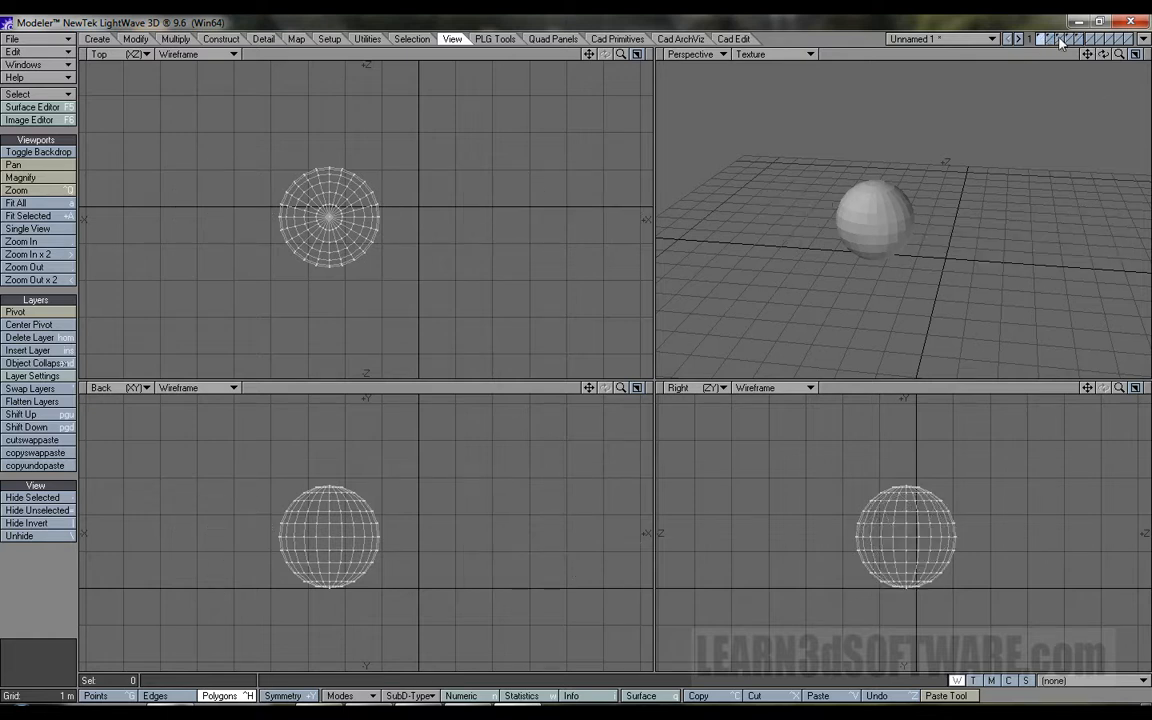
left_click(1051, 39, "shift")
left_click(1061, 39, "shift")
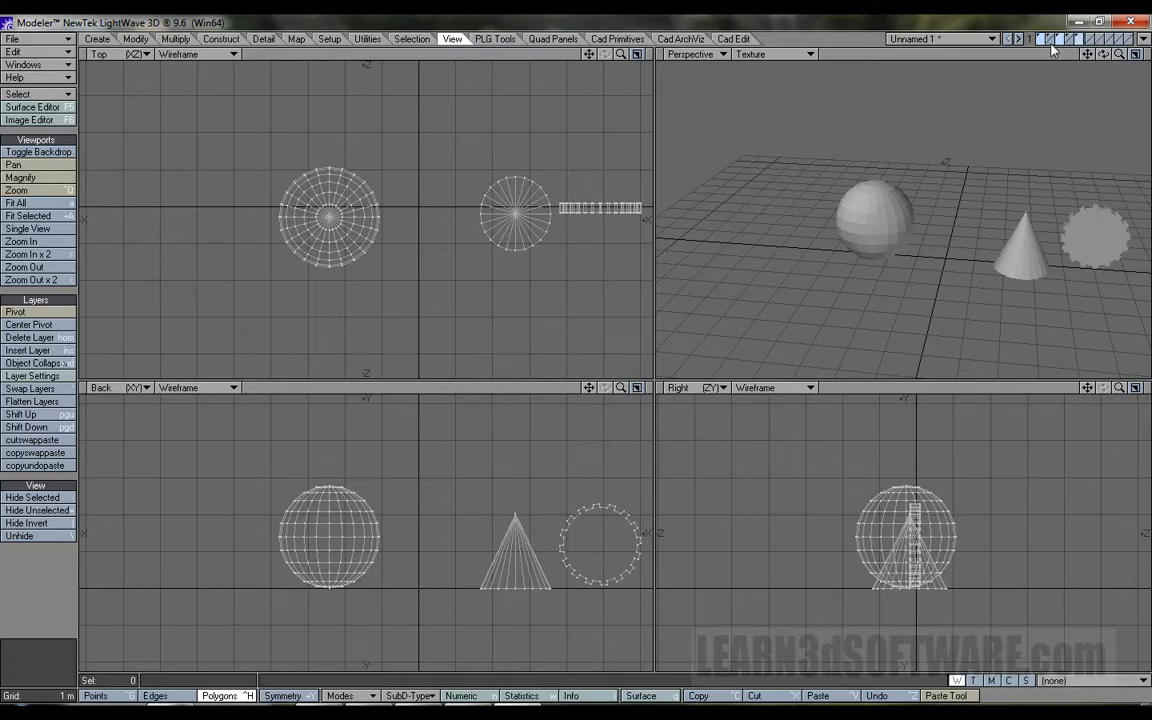
left_click(1051, 44)
left_click(1070, 43, "shift")
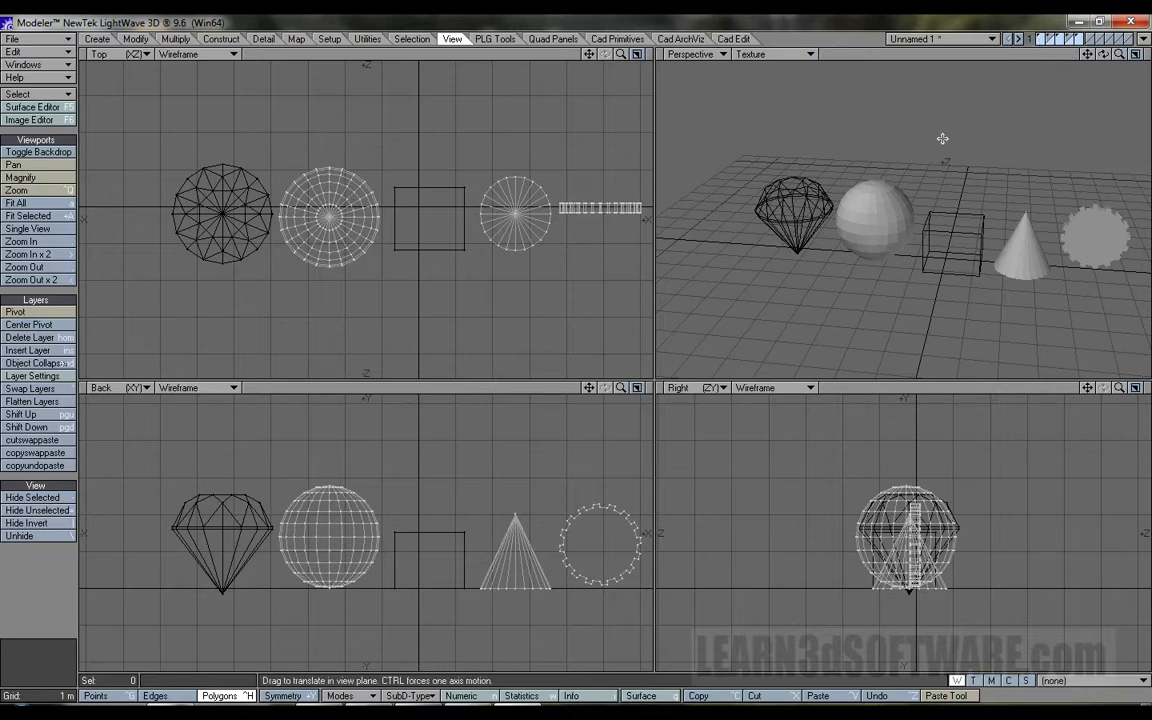
Swap the foreground and background layers repeatedly, ending with the diamond and cube in front and the sphere, cone and gear behind
key("apostrophe")
key("apostrophe")
key("apostrophe")
key("apostrophe")
key("apostrophe")
key("apostrophe")
key("apostrophe")
key("apostrophe")
key("apostrophe")
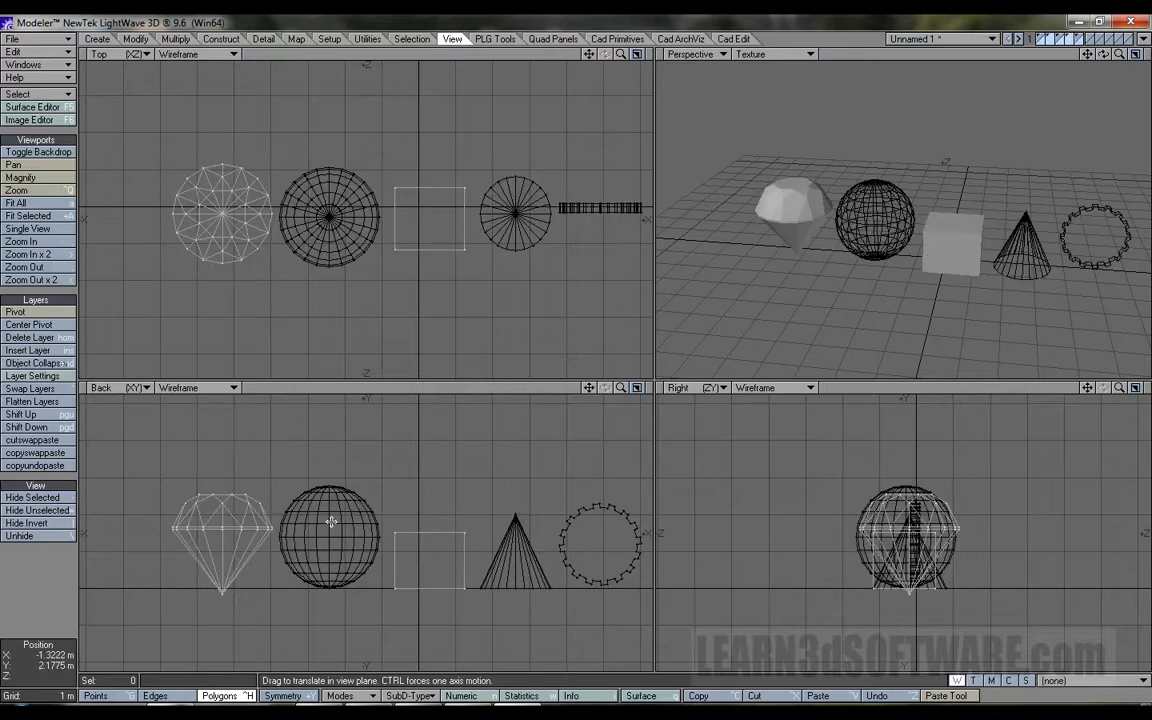